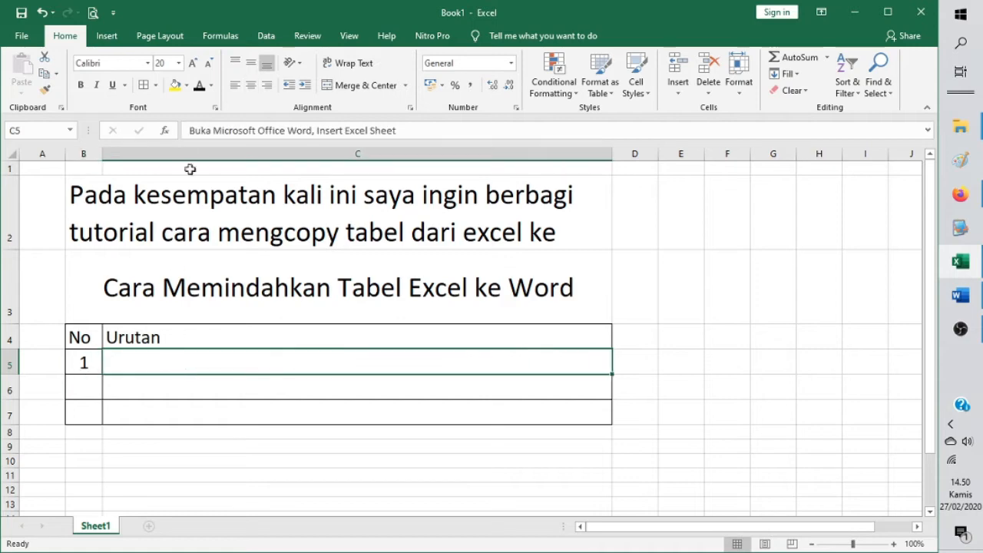
Step: Apply the black font colour to the text in cell C5 of the worksheet
click(199, 86)
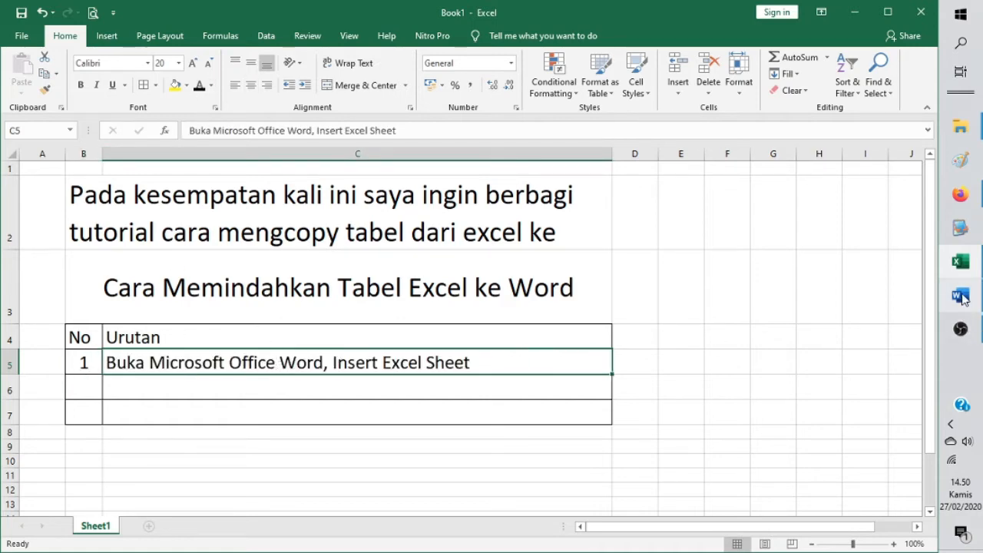
Step: Switch to Word and insert a new Microsoft Excel 97-2003 Worksheet object into the blank document
click(962, 296)
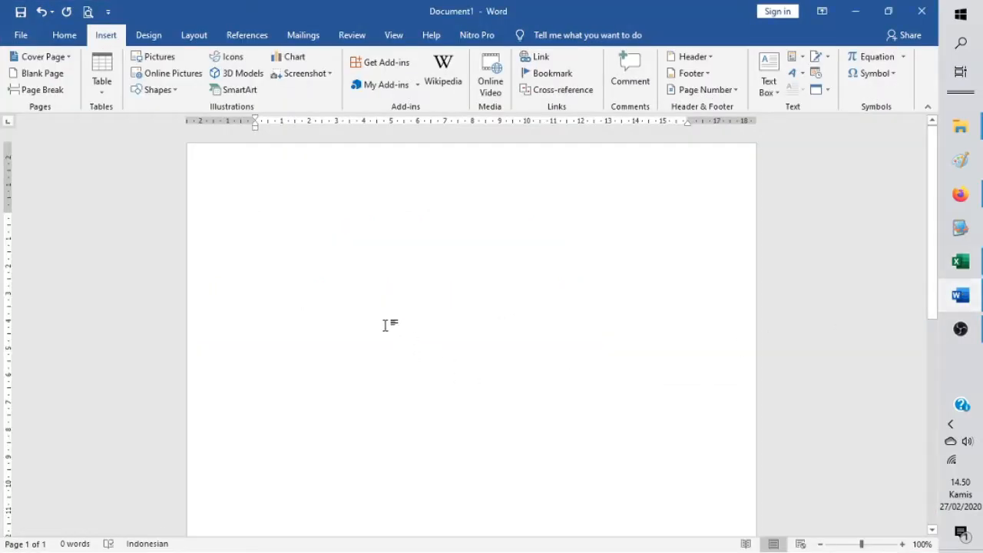
click(829, 91)
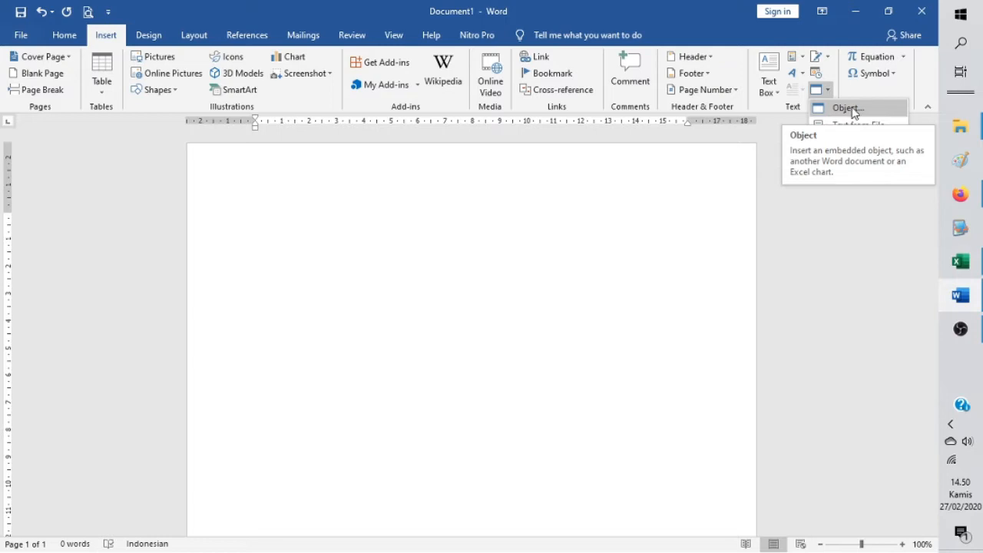
click(848, 109)
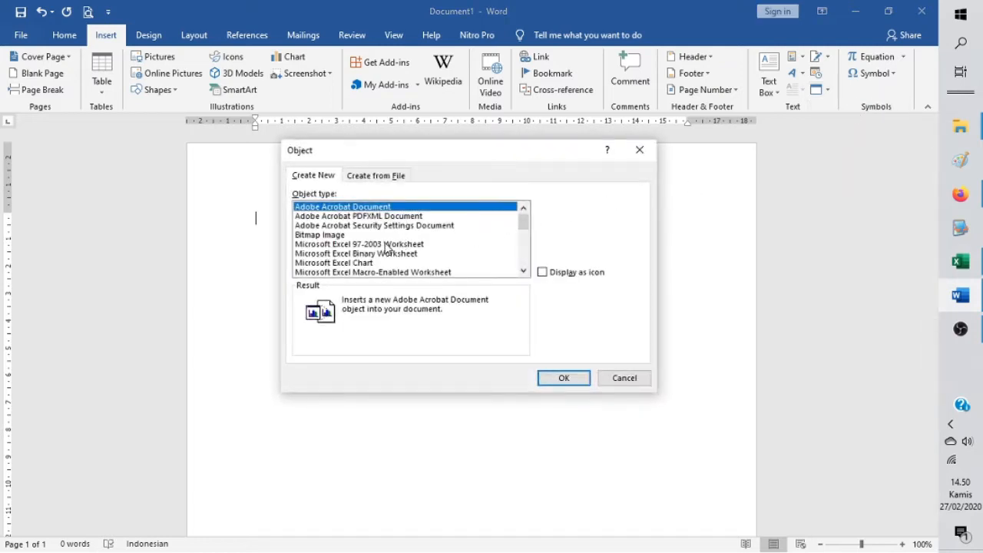
click(384, 245)
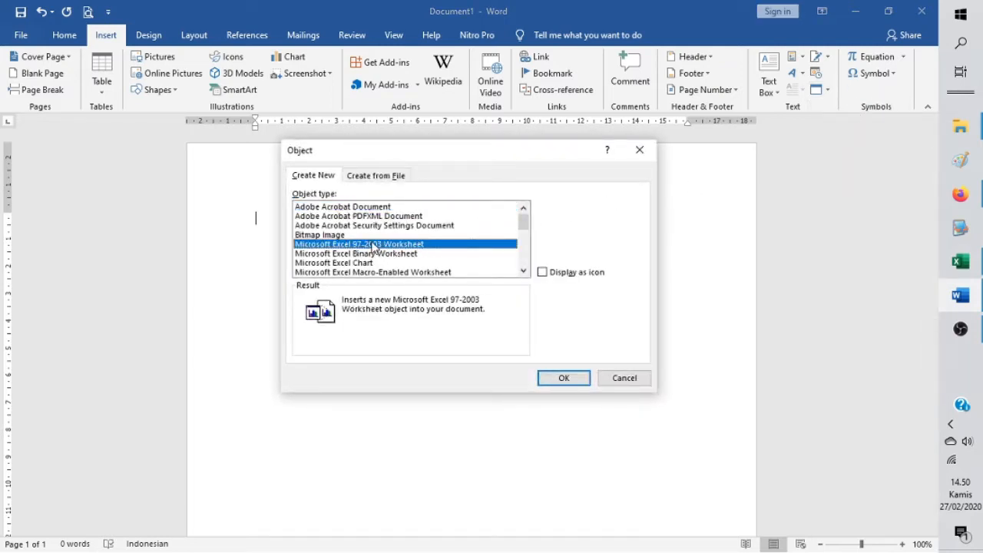
click(565, 378)
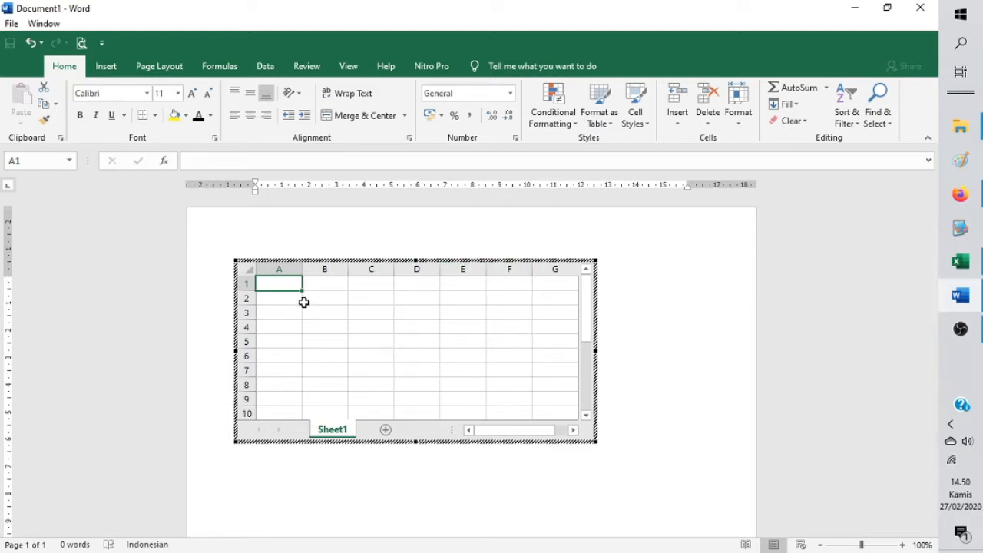
Step: Enter "Silakan bikin tabel di sini secara langsung, misalkan" in cell A1 of the embedded worksheet
text(Silakan bi)
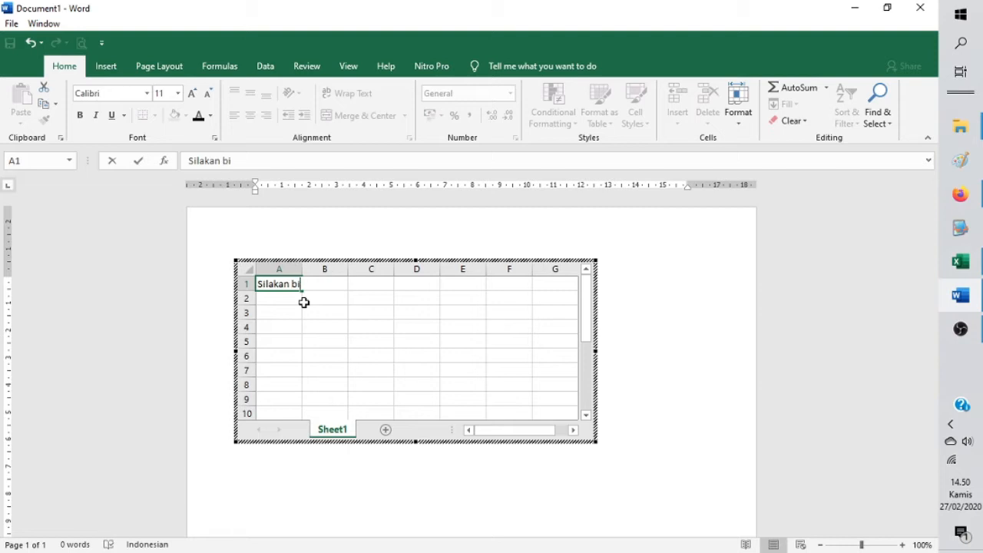
text(kin tabel di s)
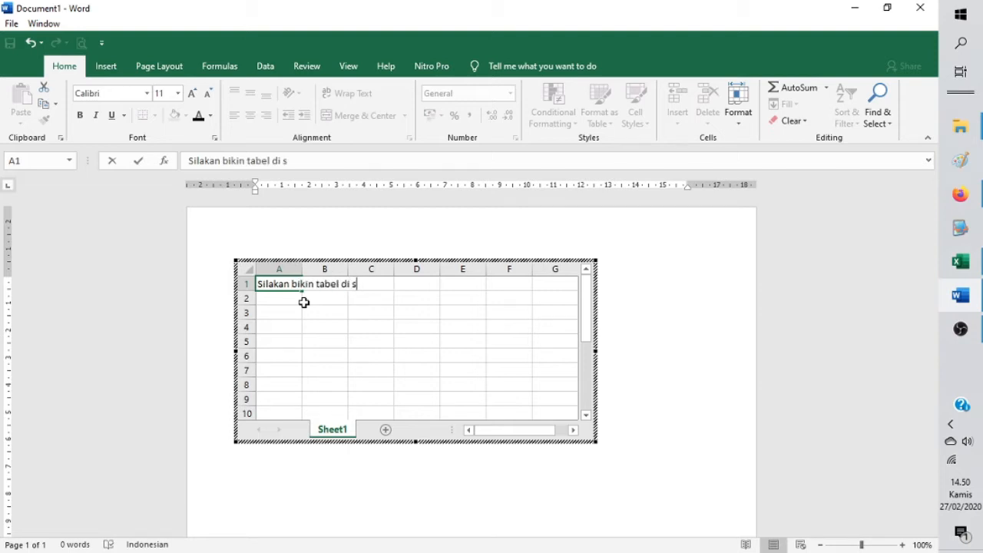
text(ini secara lang)
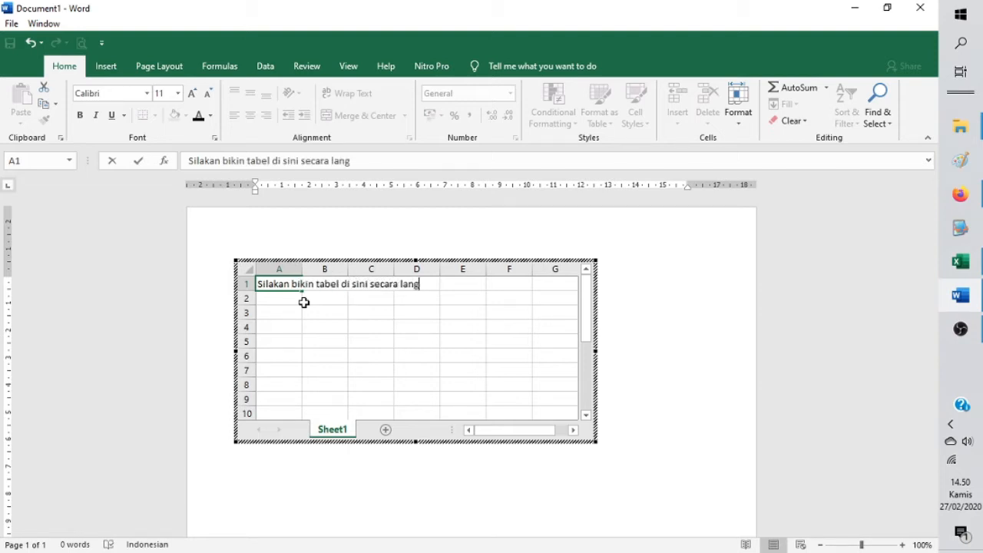
text(sung, misalka)
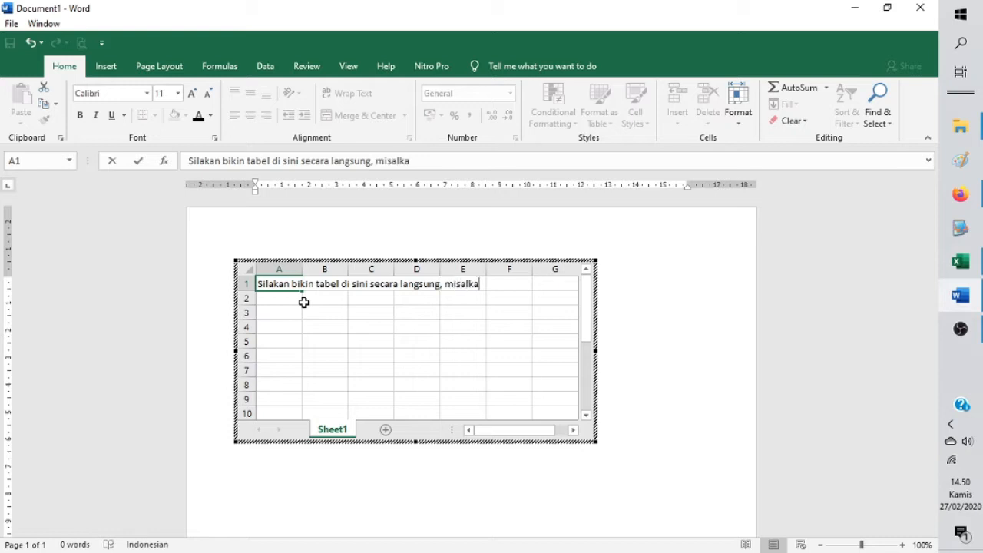
text(n)
key(Return)
key(Return)
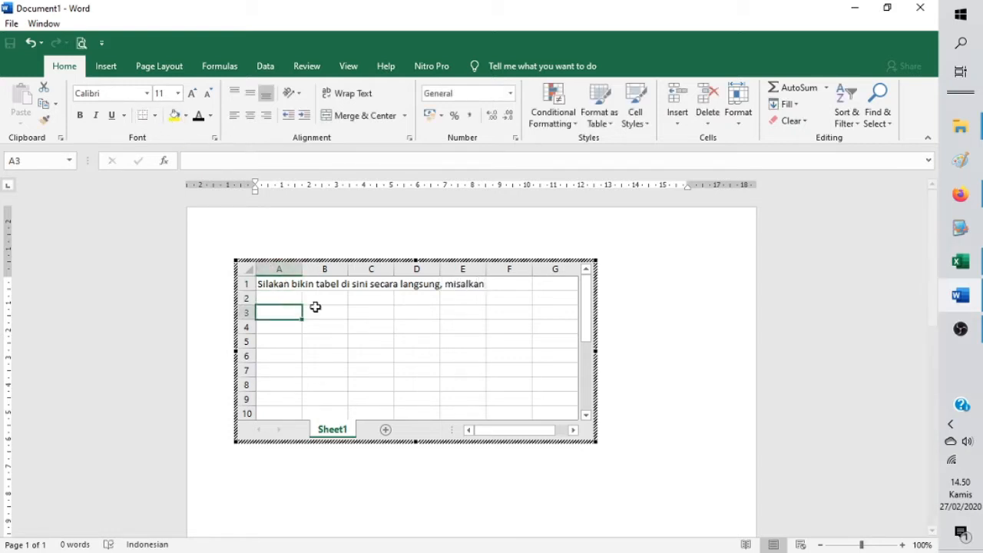
Step: Enter the table headers No, Nama and Alamat in cells B3 to D3
click(315, 308)
text(No)
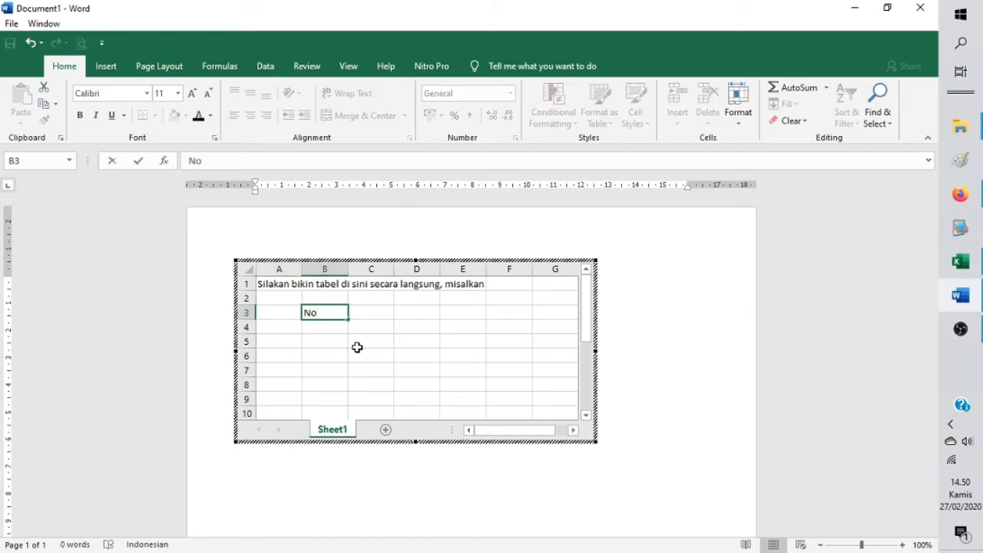
key(Tab)
text(Nama)
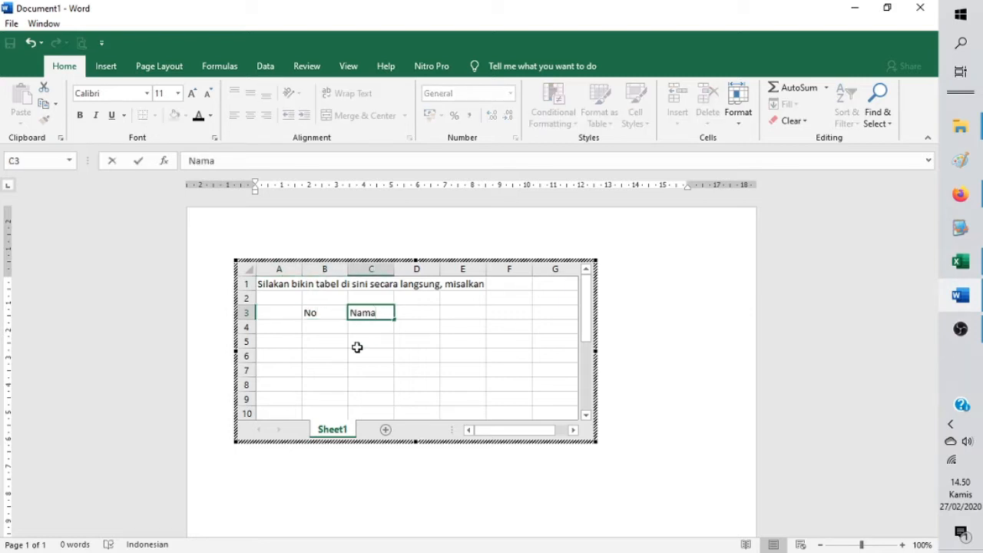
key(Tab)
text(Alamat)
key(Down)
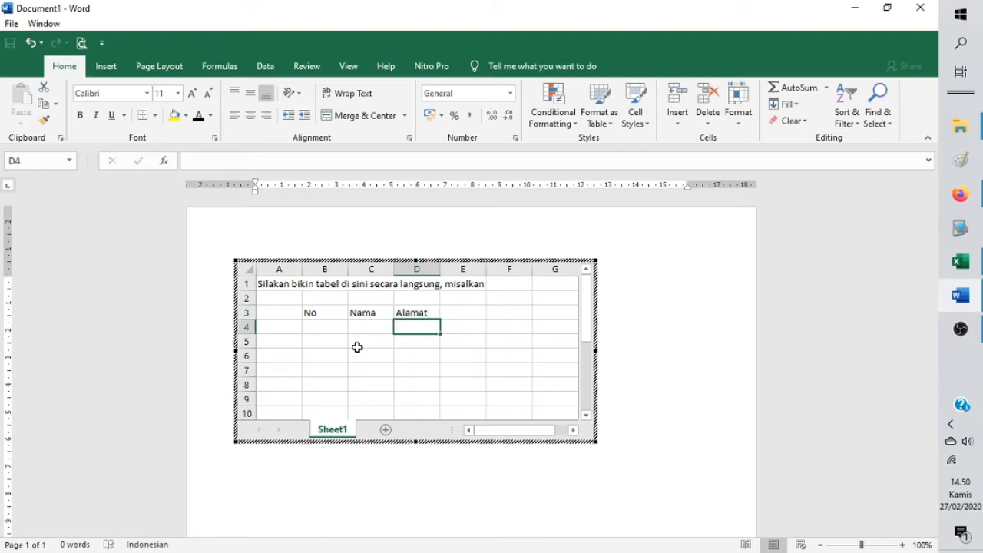
Step: Apply all borders to the range B3:D8
drag(317, 312, 418, 378)
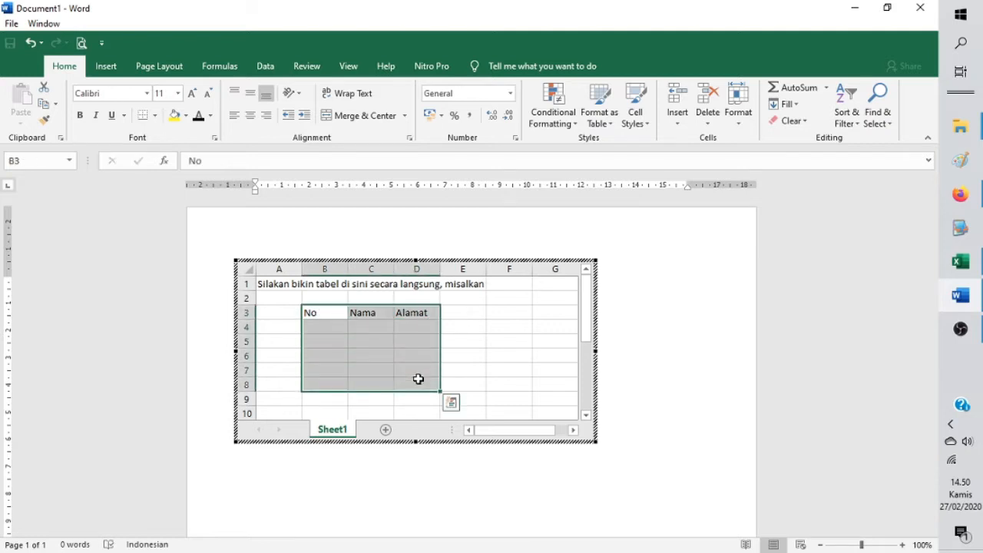
click(156, 115)
click(177, 237)
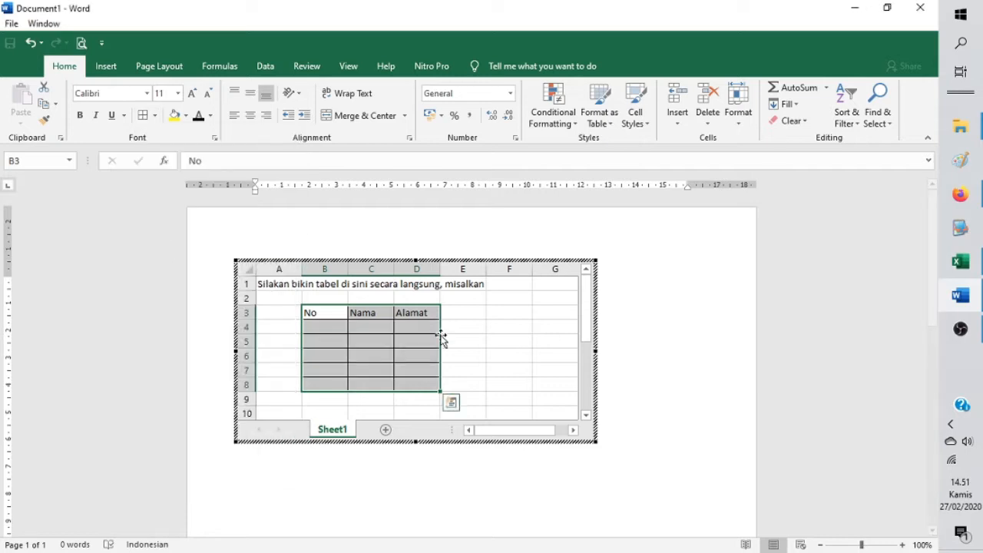
click(486, 341)
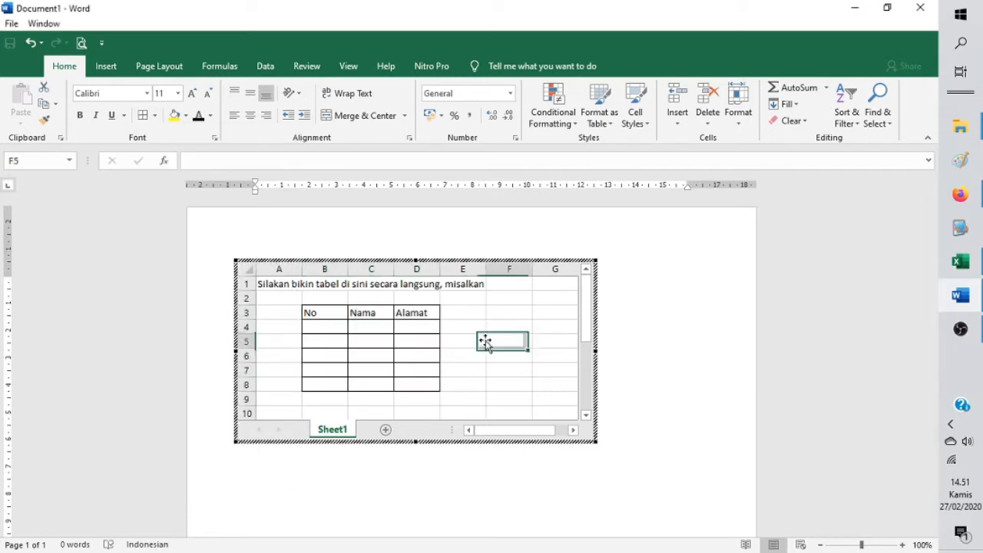
Step: Enter "Dibandingkan harus copy paste dari excel, saya biasanya" in cell A10 below the table
click(278, 400)
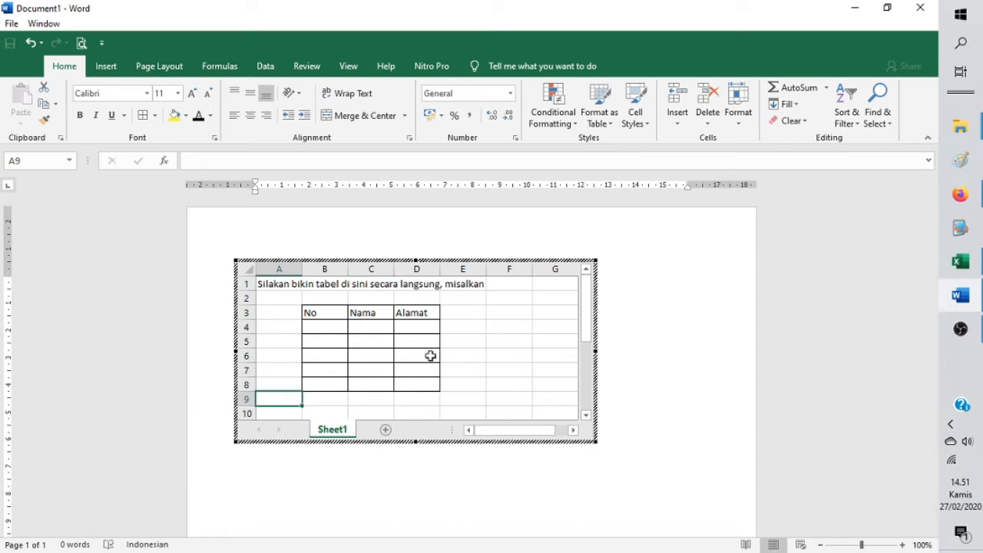
key(Down)
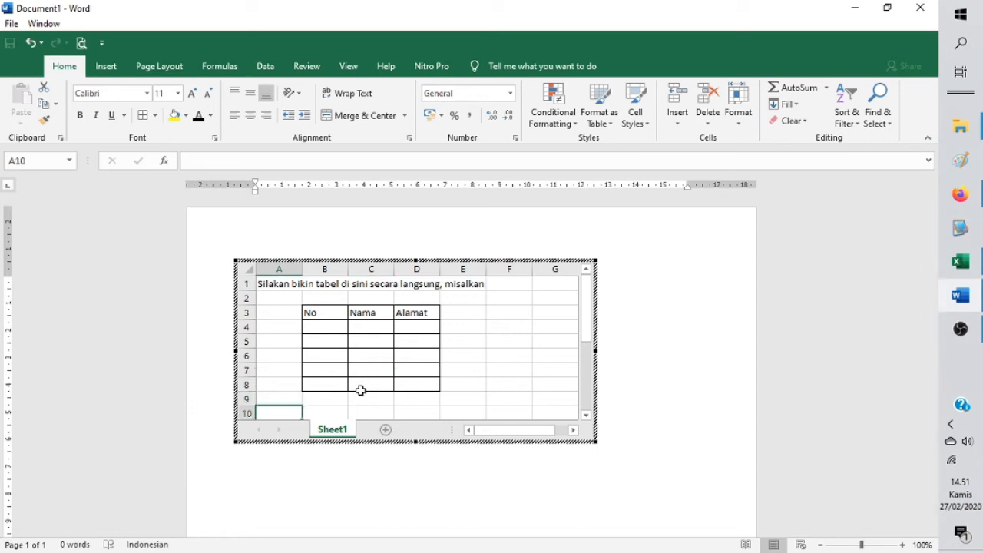
text(Dibandin)
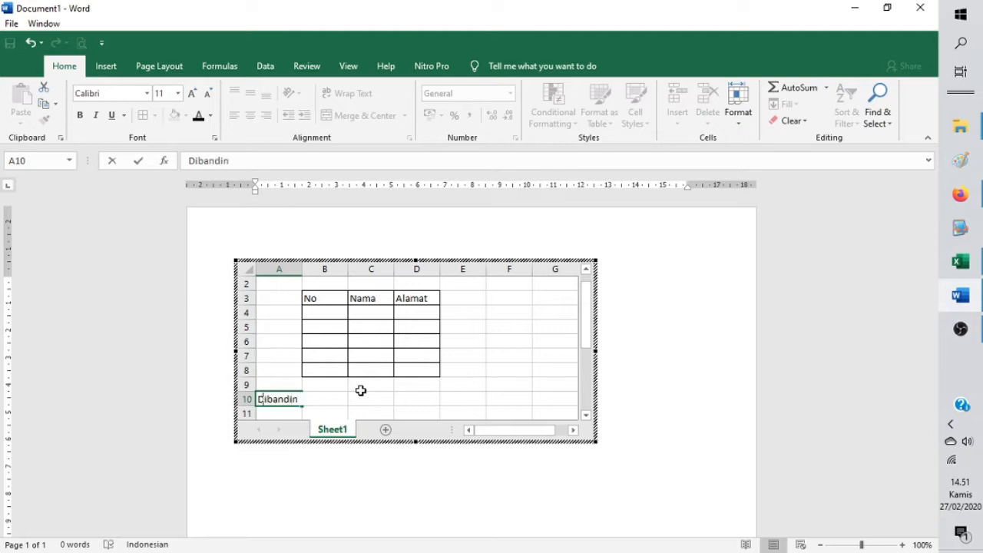
text(gkan harus cop)
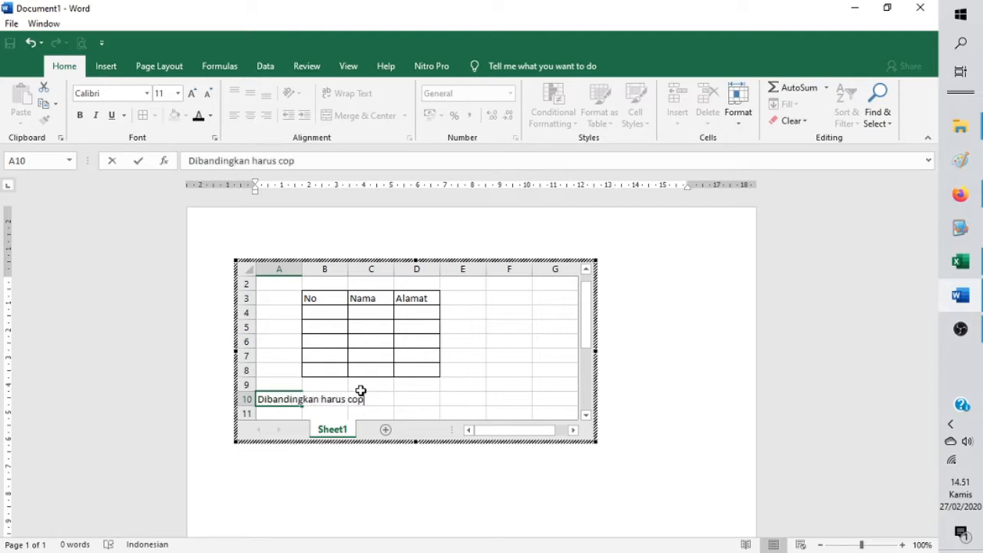
text(y paste dar)
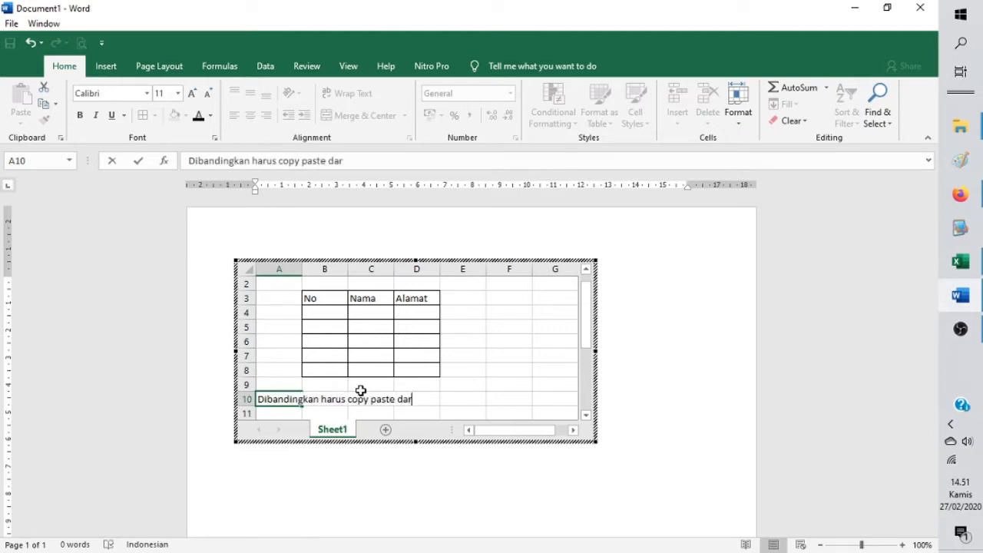
text(i excel, saya biasan)
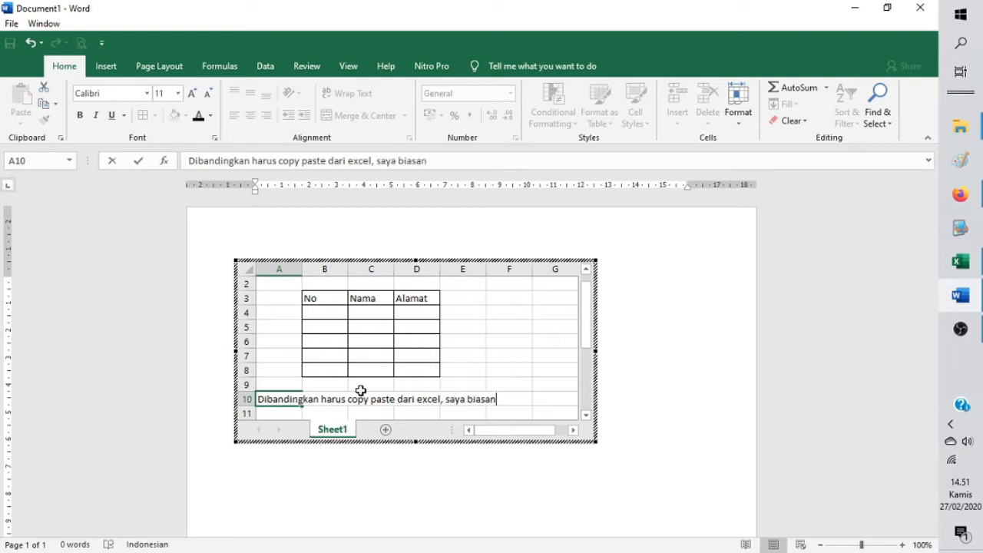
text(ya)
key(Return)
Step: Enter "langsung membuat tabel di sini, jadi gak perlu copas lagi deh" in cell A11
text(langsung)
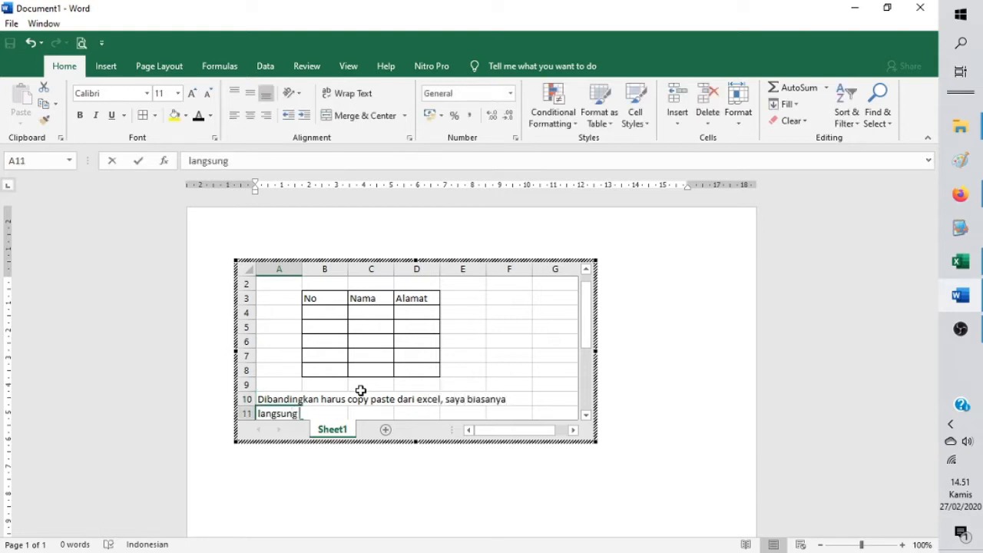
text( membuat tab)
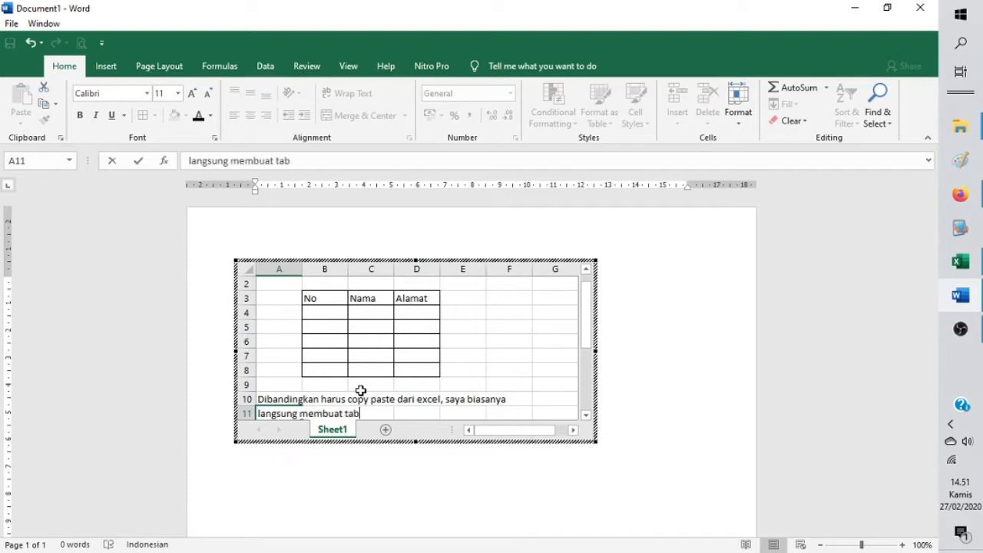
text(el di sini, jadi )
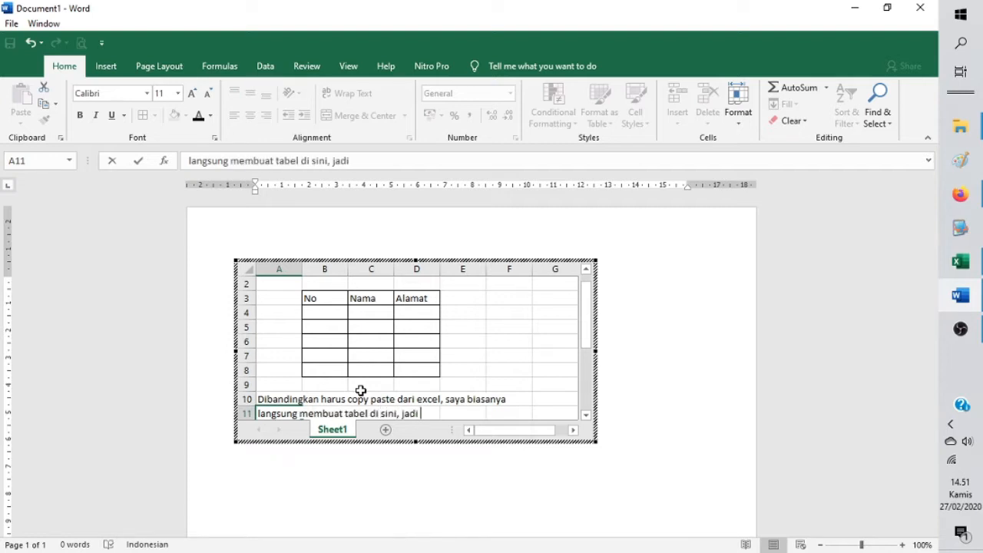
text(gak perlu copas)
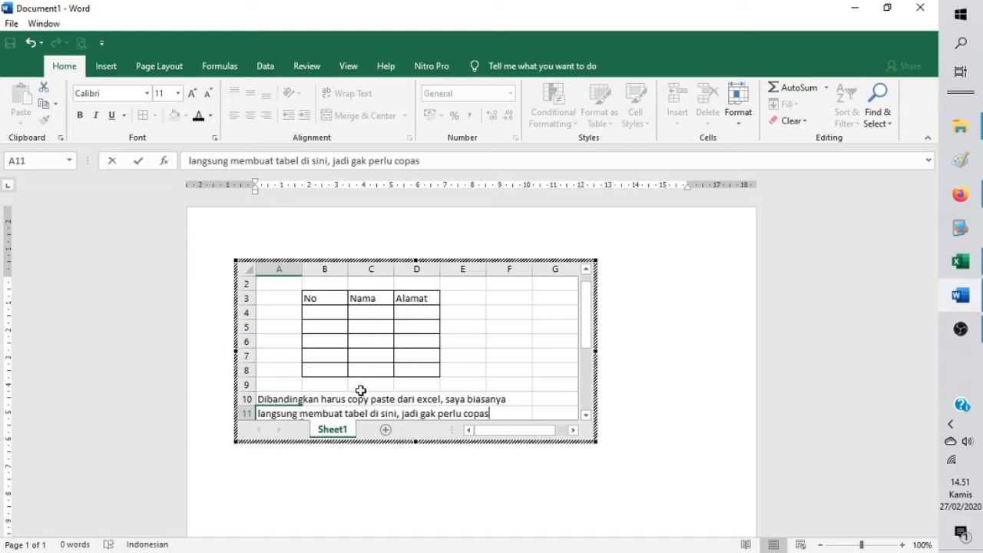
text( lagi deh)
key(Return)
key(Return)
key(Return)
key(Return)
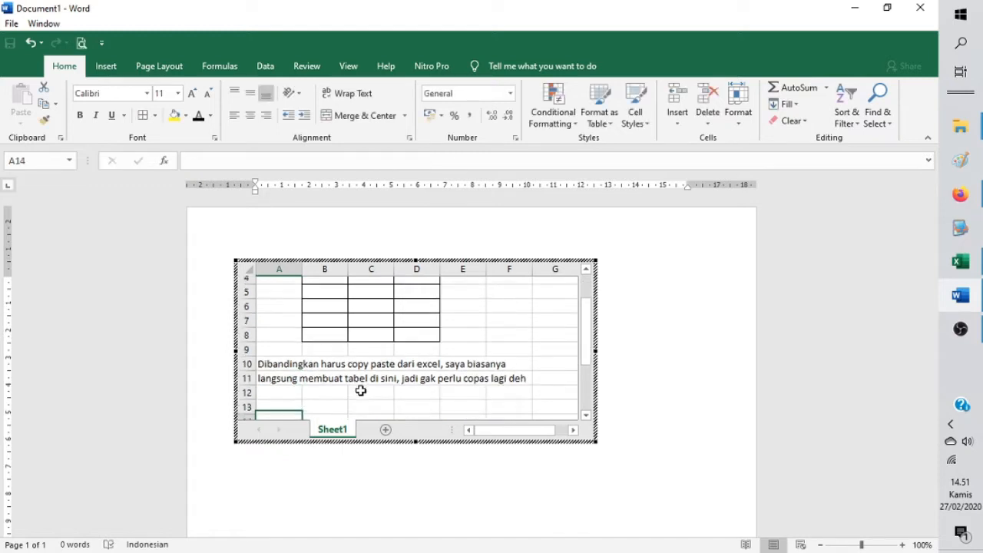
Step: Enter "langsung edit data di tabel ini seperti ini" in cell A12
key(Up)
key(Up)
key(Up)
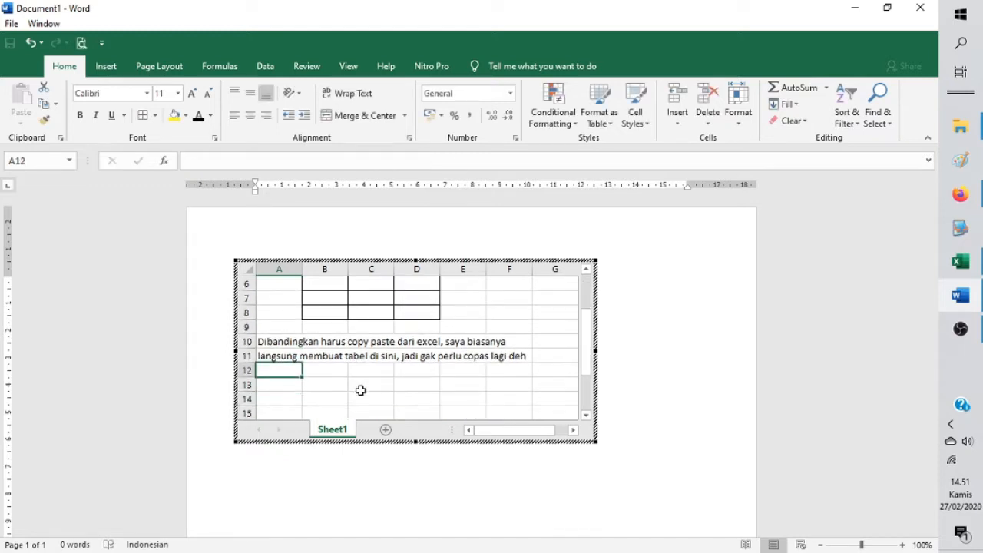
text(langsung edit )
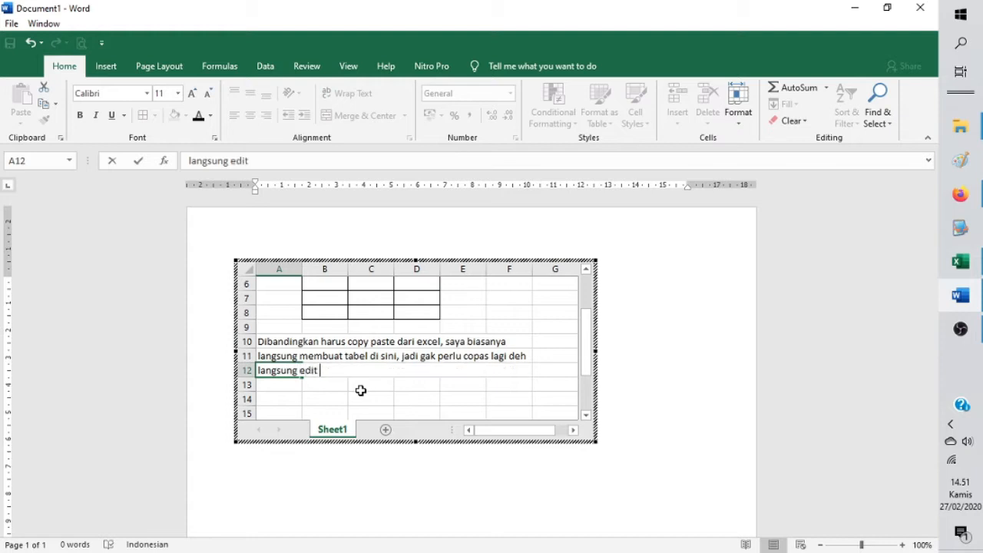
text(data di tabe)
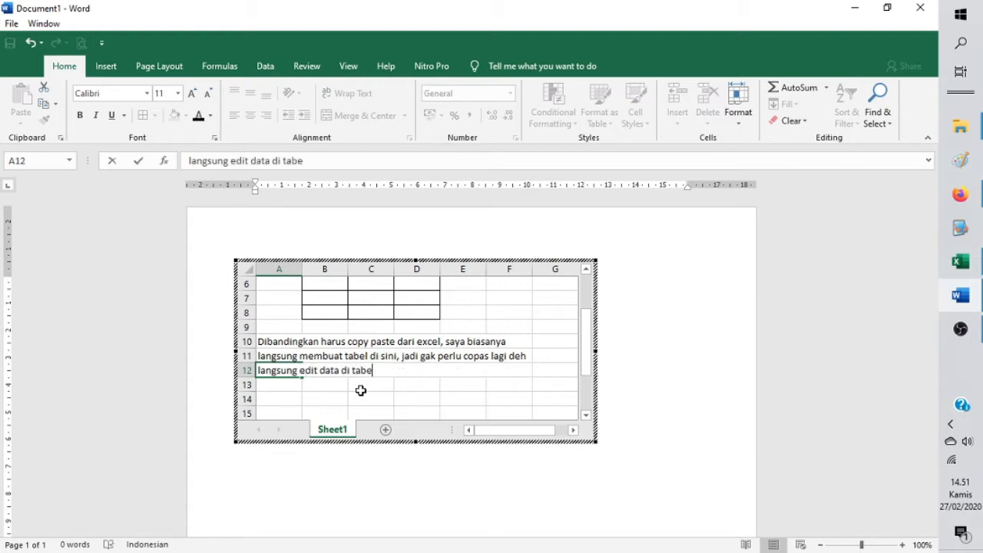
text(l ini seeprti)
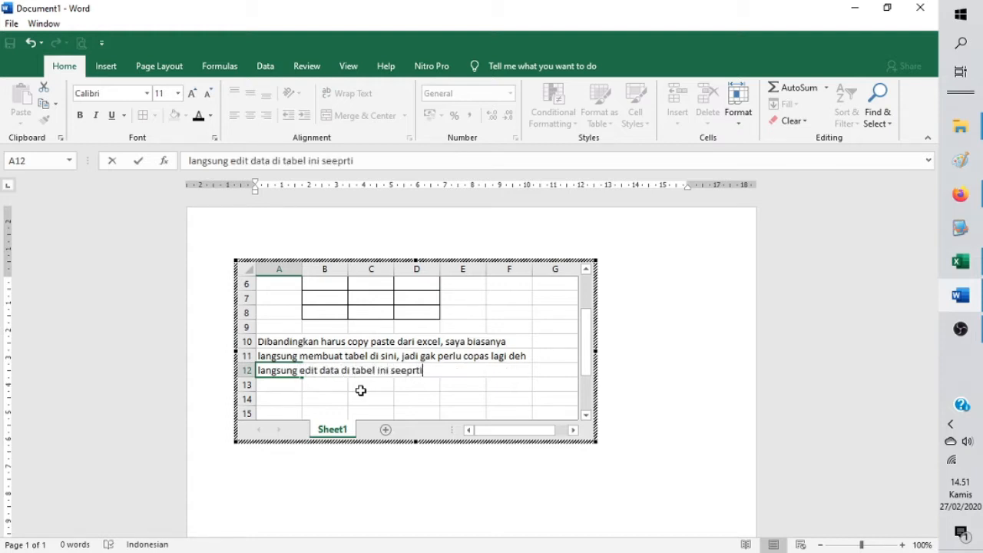
key(BackSpace)
text(oe)
key(BackSpace)
key(BackSpace)
text(perti ini)
key(Return)
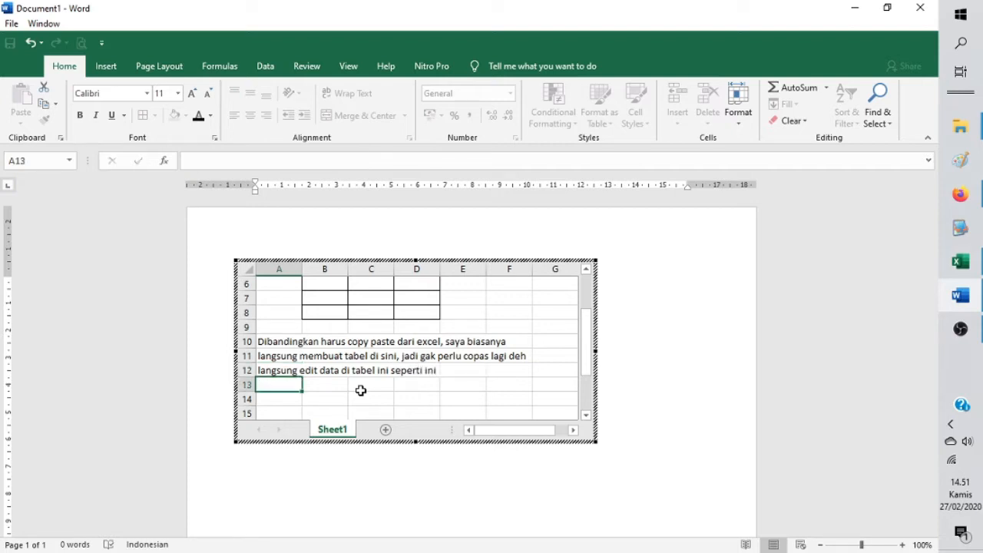
Step: Number the first two rows of the table's No column, entering 1 in B4 and 2 in B5
scroll(361, 390, up, 2)
click(327, 329)
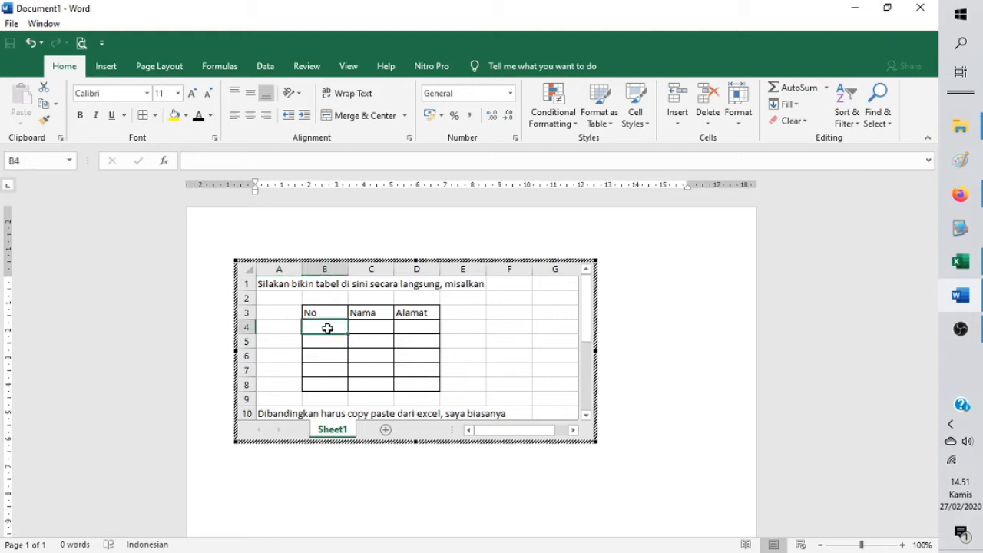
text(1)
key(Return)
text(2)
key(Return)
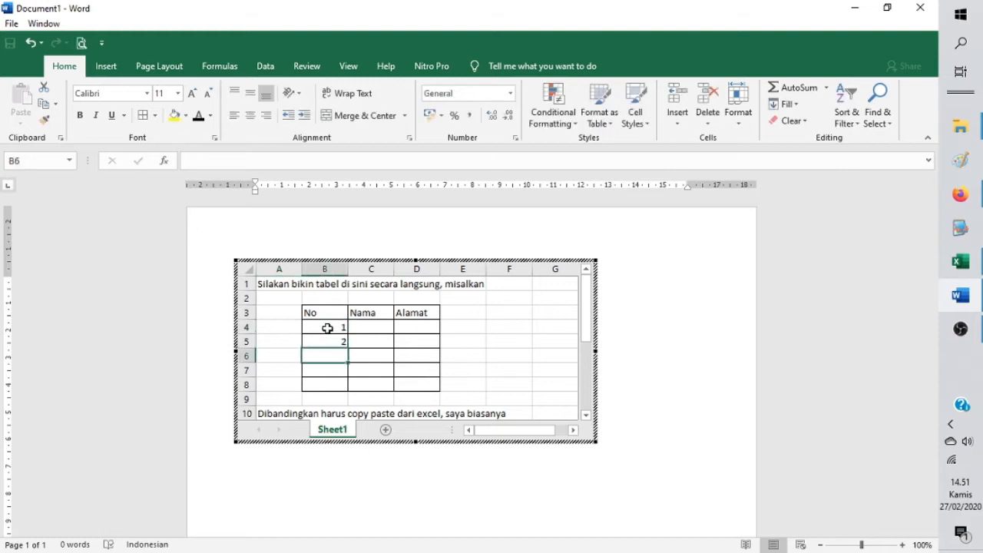
Step: Complete the No column with 3, 4 and 5 in B6:B8 and centre the numbers in B4:B8
drag(328, 329, 342, 391)
click(251, 115)
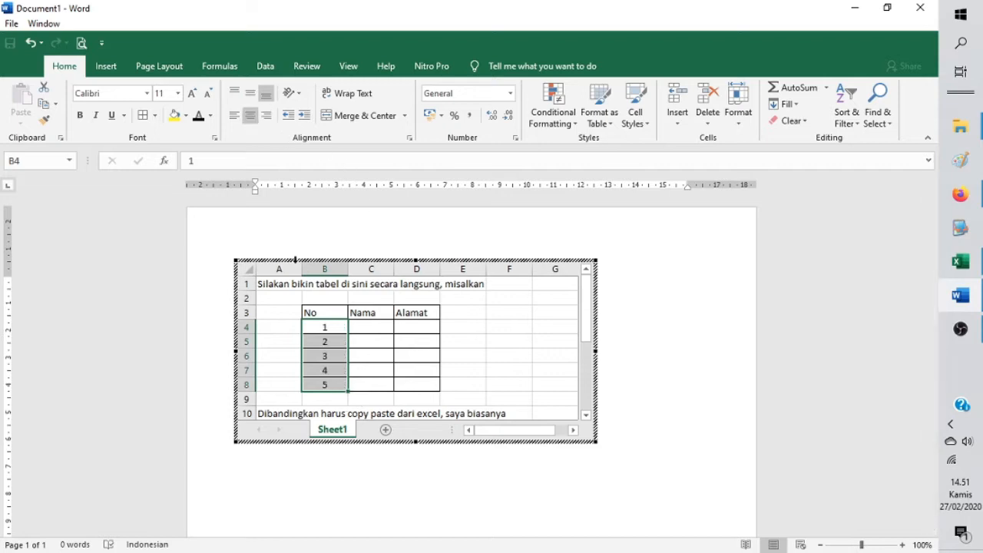
Step: Enter sample first names in the Nama column for rows 1 to 3, cells C4 to C6
click(373, 328)
text(joe)
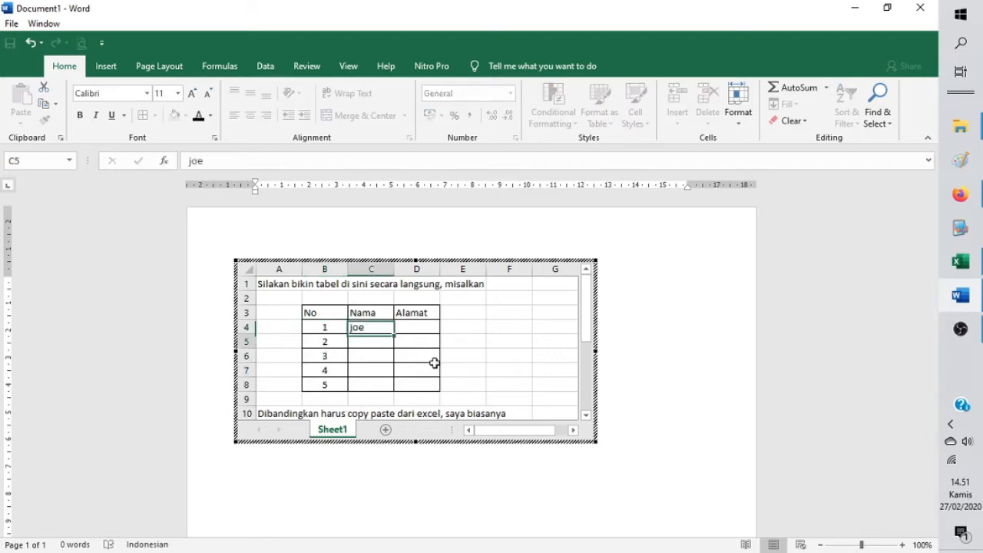
key(Return)
text(jue)
key(BackSpace)
text(manto)
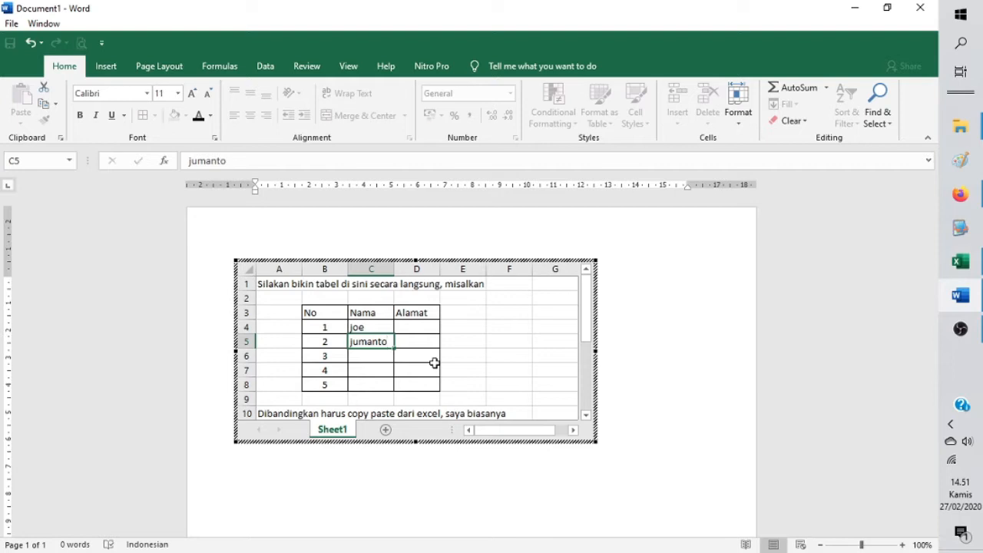
key(Return)
text(ju)
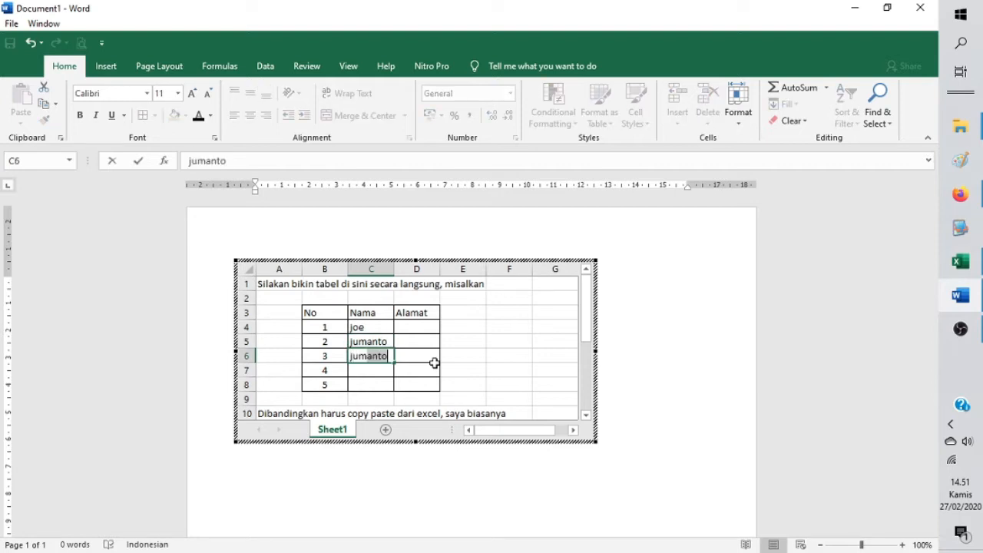
text(mi)
key(Return)
Step: Enter sample first names in the Nama column for rows 4 and 5, cells C7 and C8
text(ju)
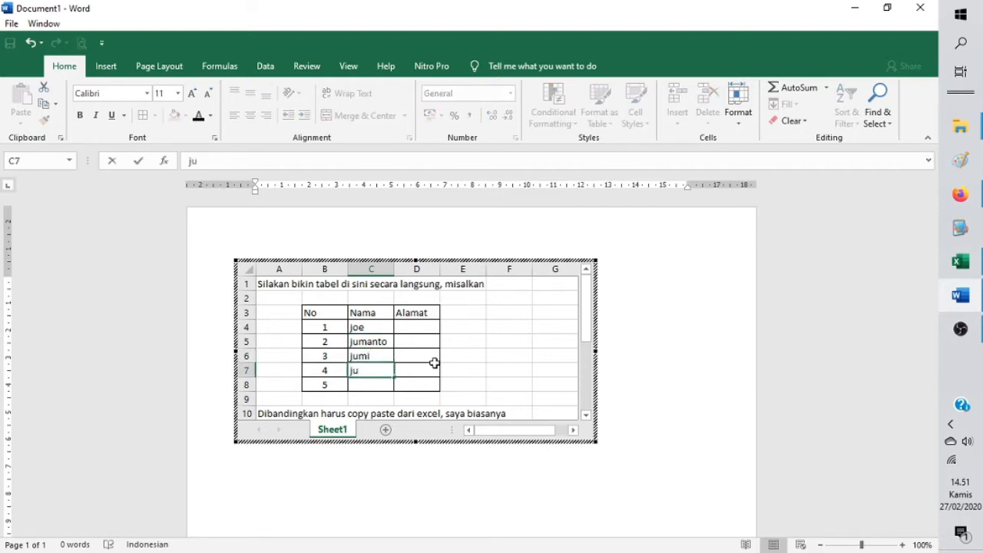
key(BackSpace)
key(BackSpace)
text(anto)
key(Return)
text(ma)
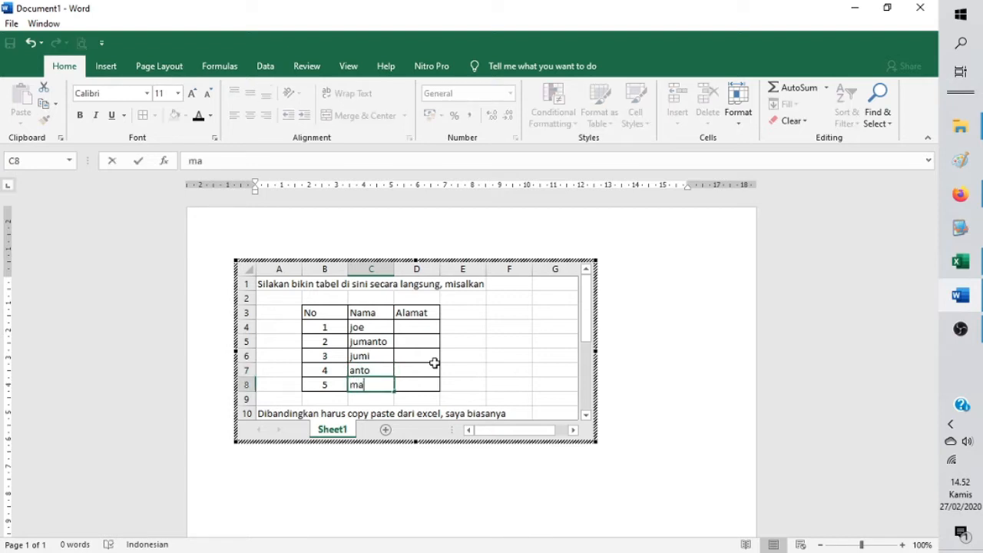
text(nto)
key(Return)
Step: Fill the Alamat column's first three rows, D4 to D6, with "lampung", "pesawaran" and "bandar lampung"
click(427, 329)
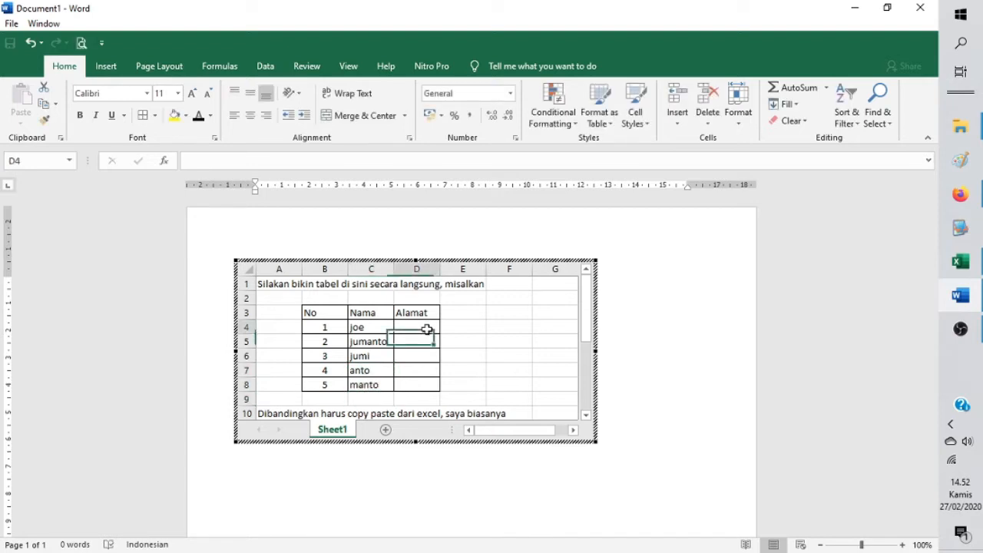
text(l)
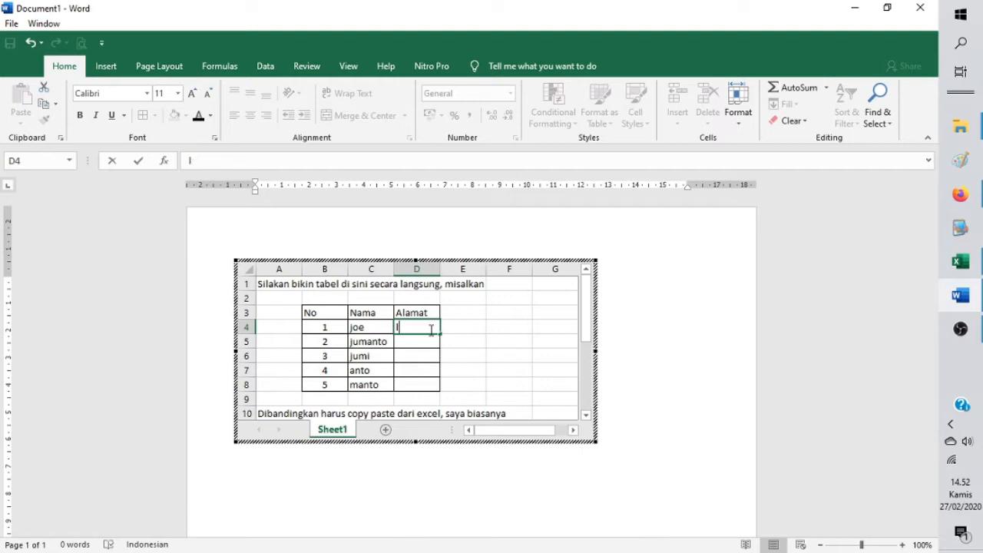
text(;amampung)
key(Return)
text(oe)
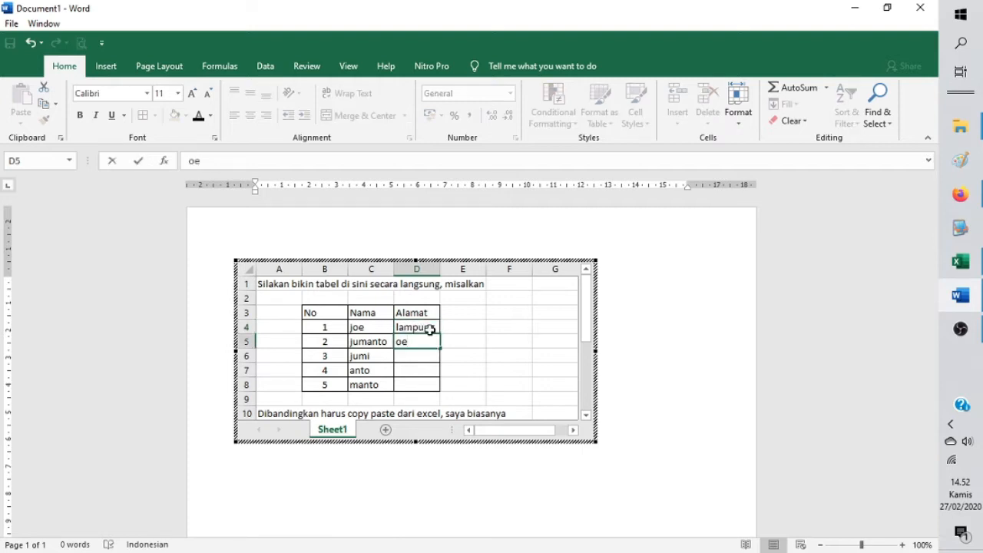
text(sawaran)
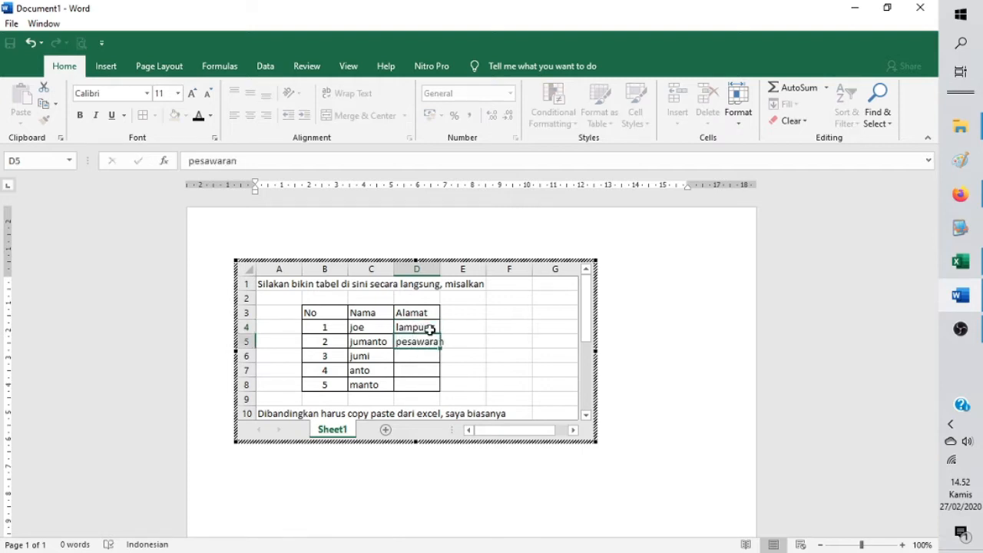
key(Return)
text(bandar lampung)
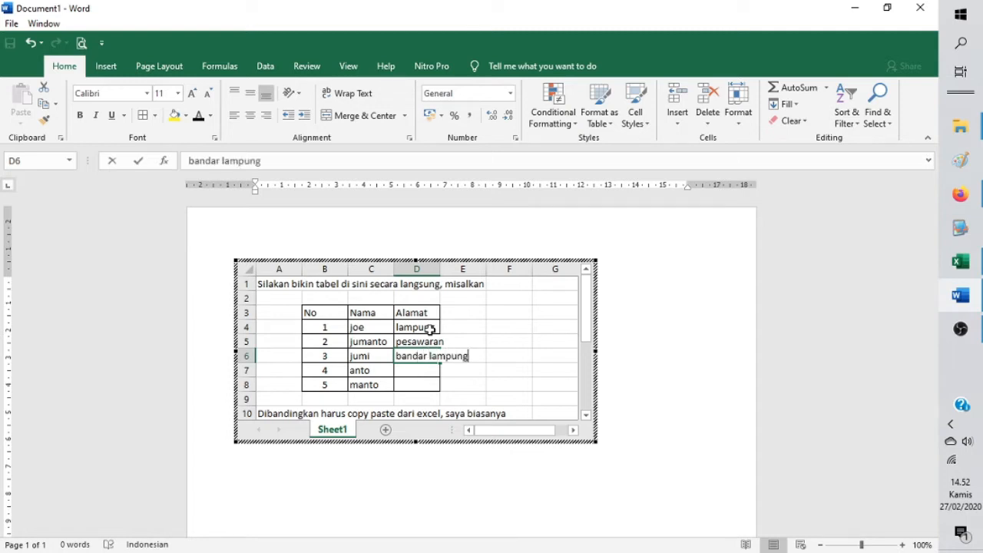
key(Return)
Step: Enter "teluk betung" in D7 and "tanjung karang" in D8 of the Alamat column
text(teluk betung)
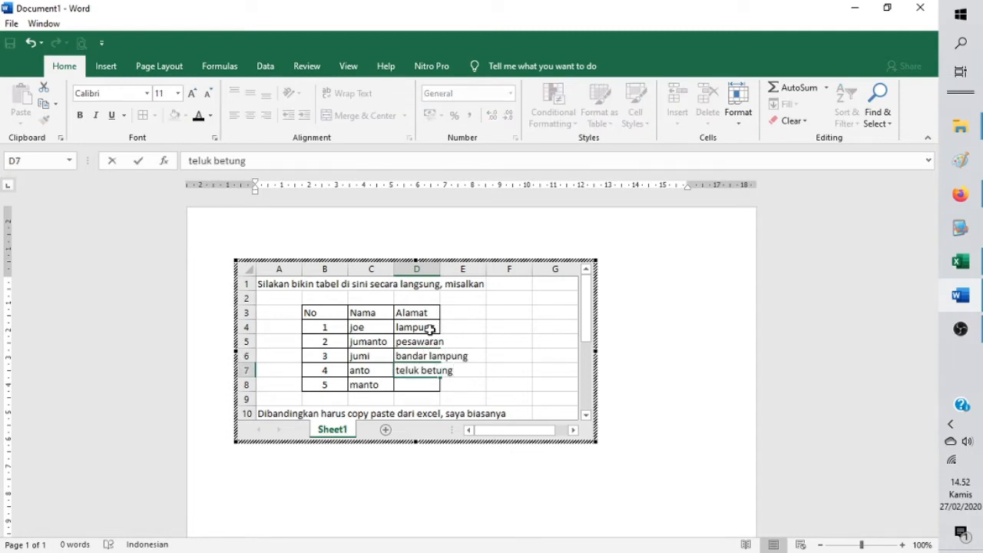
key(Return)
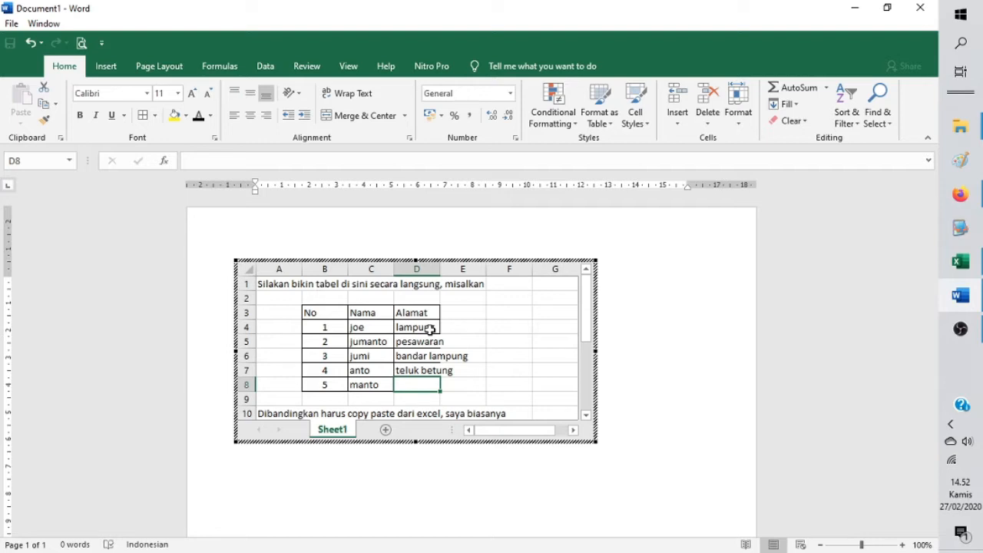
text(tanj)
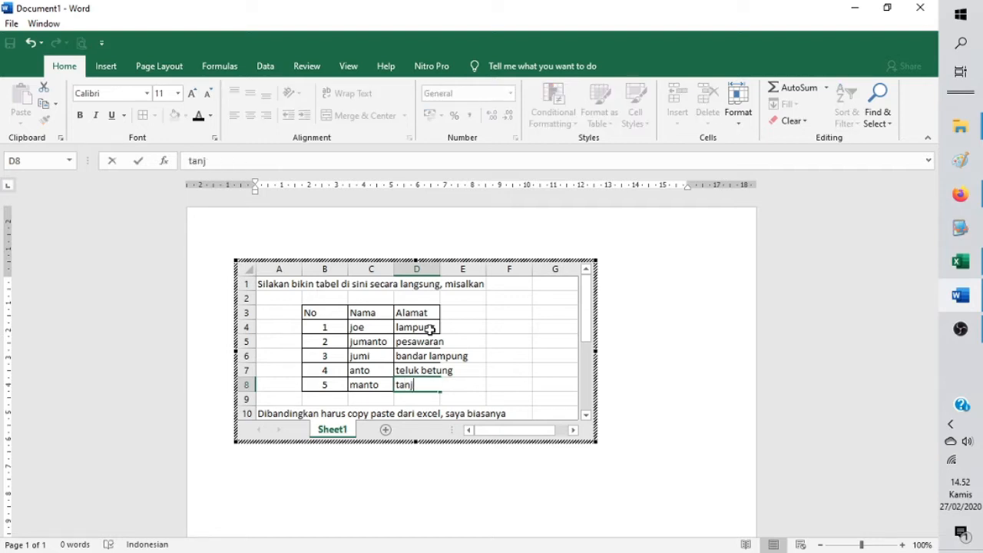
text(ung karang)
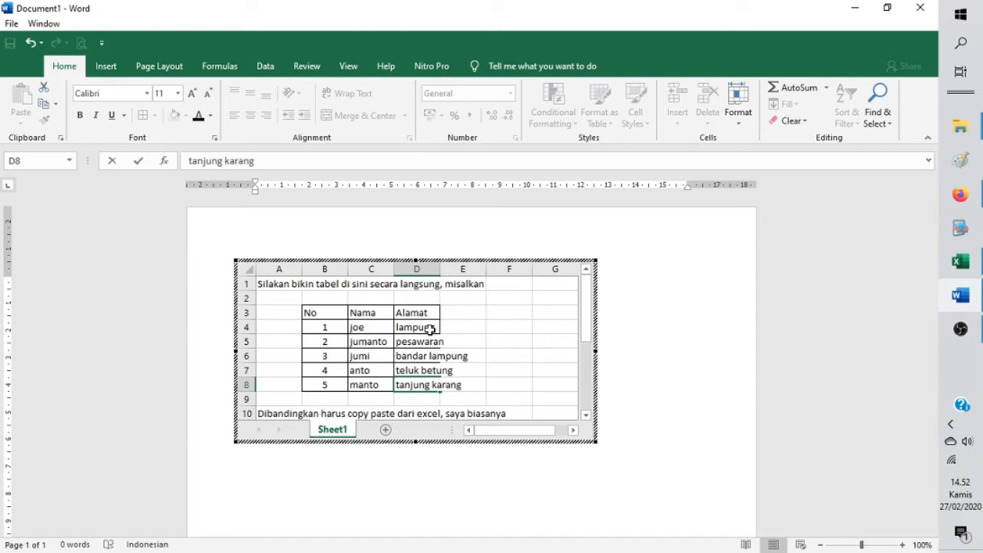
key(Return)
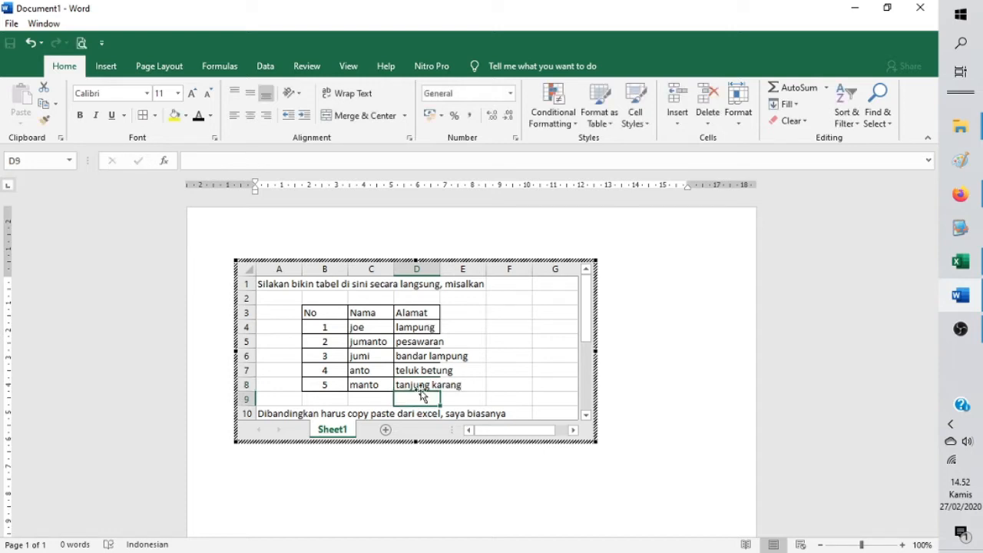
Step: Enter "mudah kan memasukkan tabel excel ke word" in cell A14 below the notes
scroll(458, 349, down, 1)
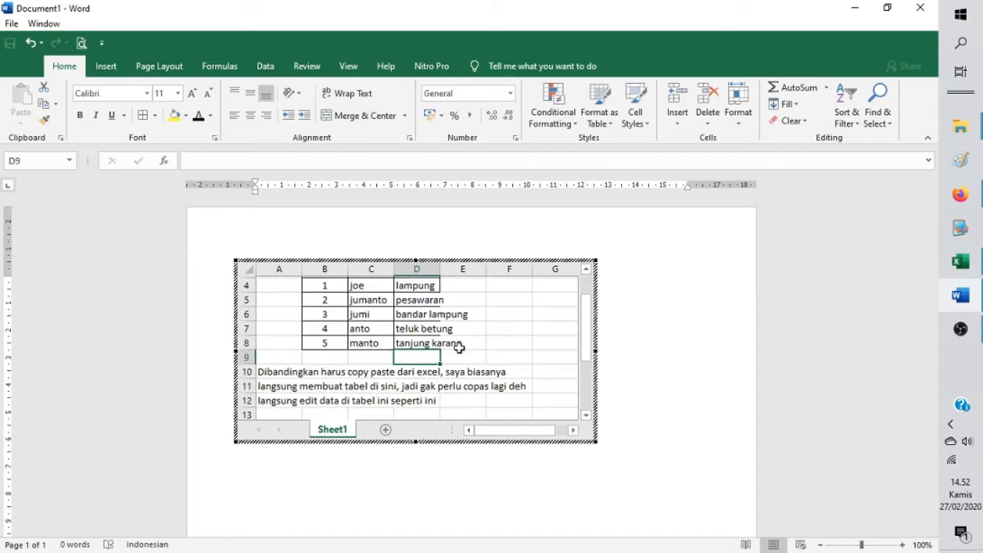
scroll(461, 374, down, 1)
click(283, 385)
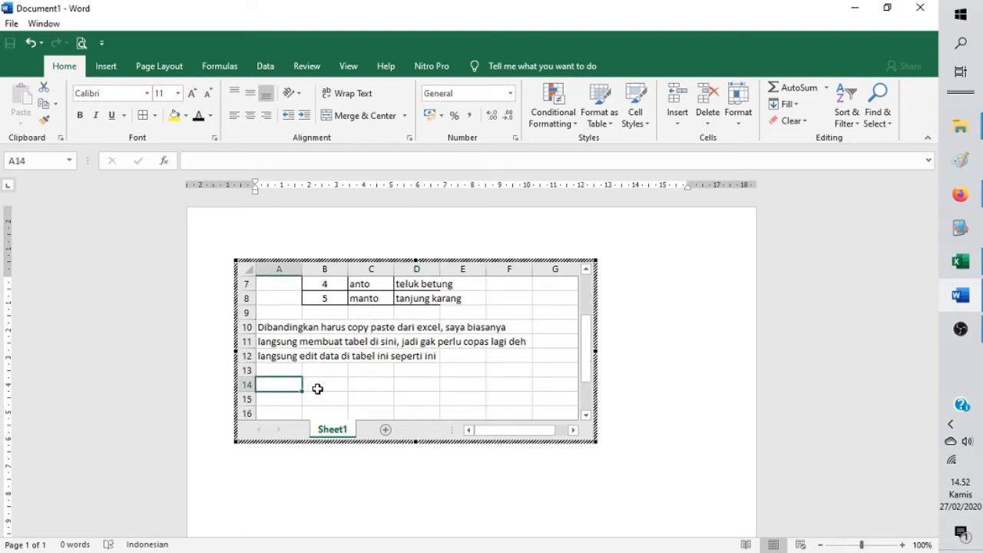
text(mudah kan )
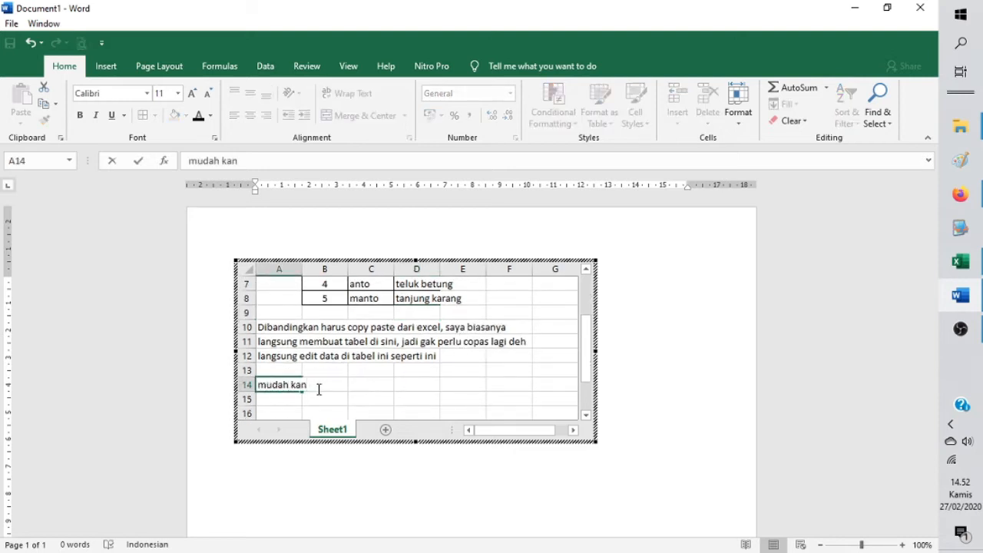
text(memasukkan tab)
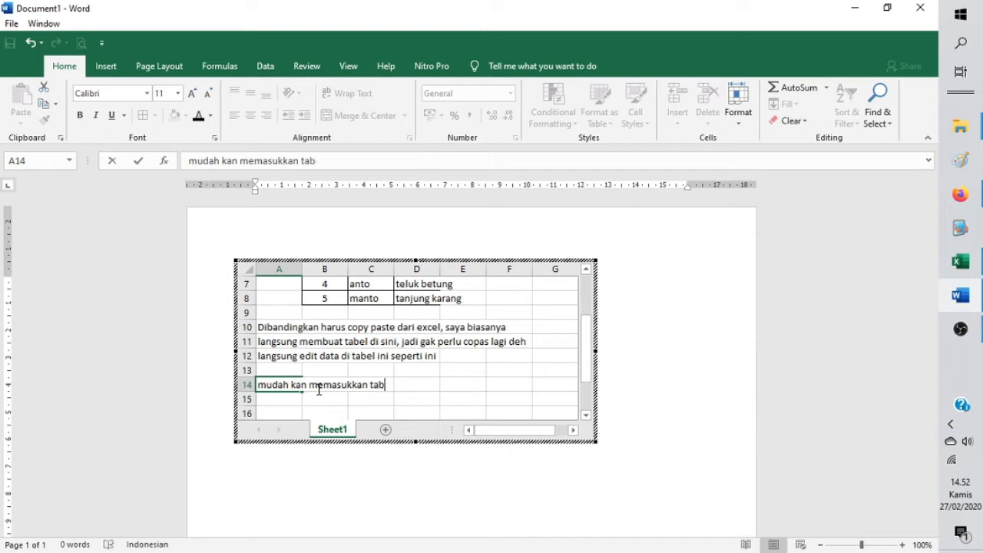
text(el excel ke word)
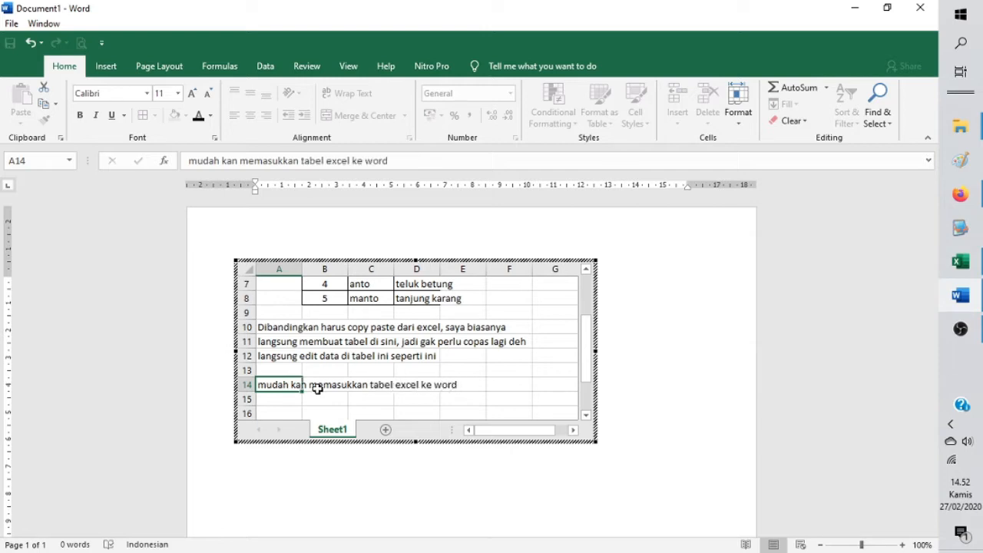
key(Return)
Step: Enter "pilih insert > object > excel sheet" in cell A15
text(pil)
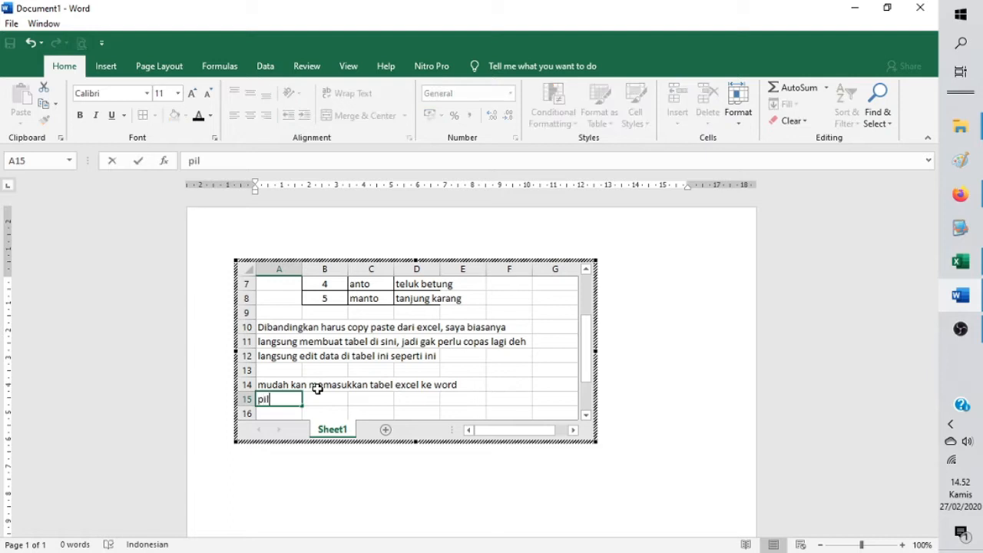
text(ih insert > object > e)
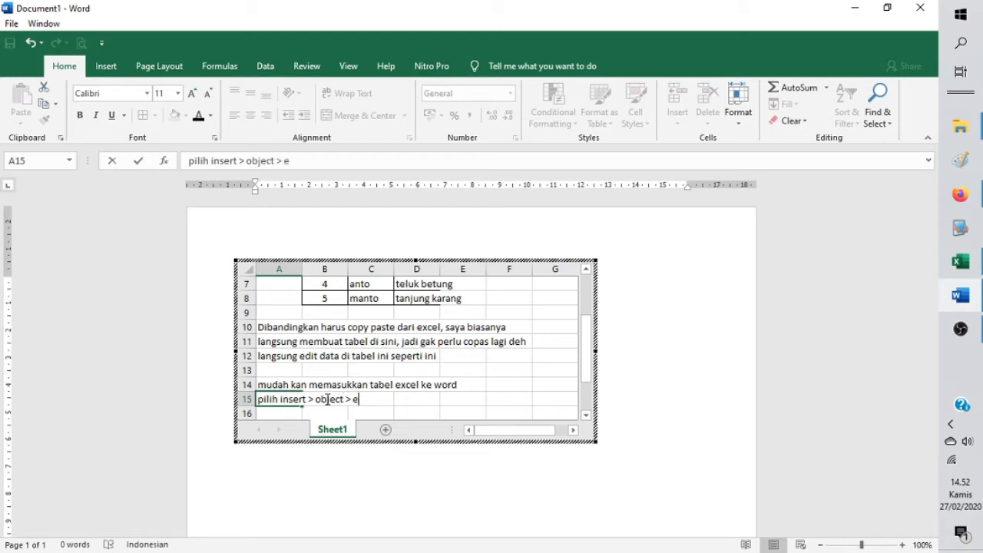
text(cel shee)
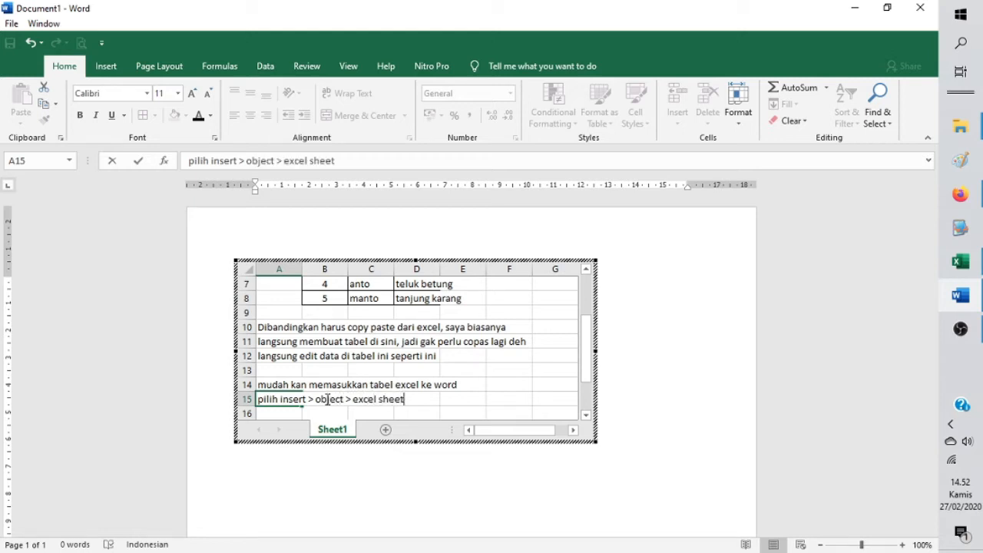
text(t)
key(Return)
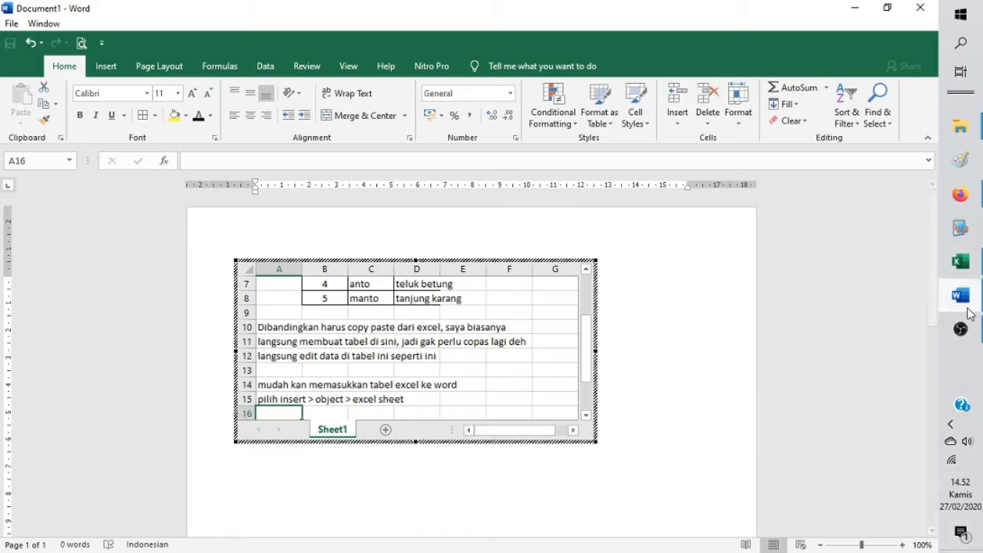
Step: Switch to the Book1 workbook in Excel and fill B6:C6 with 2 and "Silakan buat langsung tabel di Word tersebut"
click(960, 262)
click(75, 387)
text(2)
key(ctrl+Return)
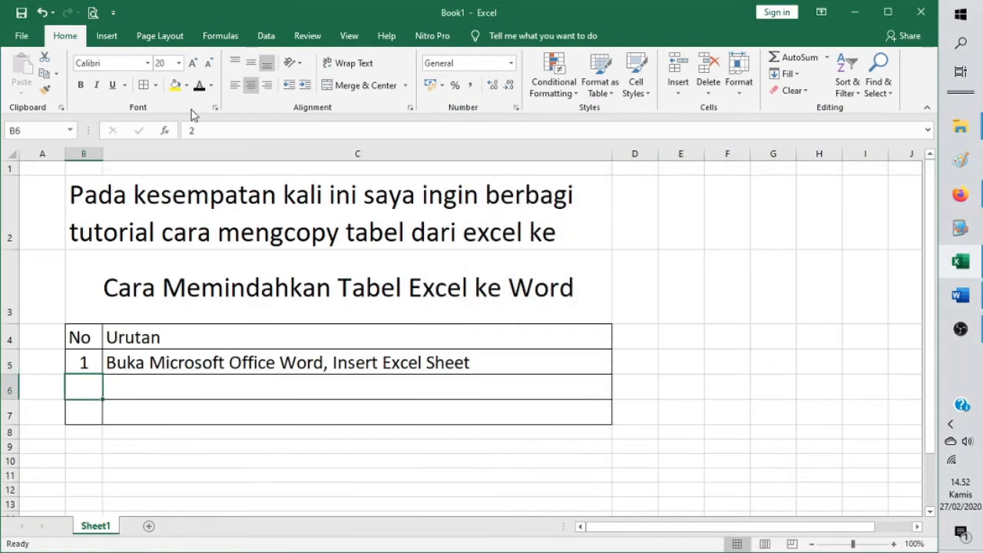
click(167, 384)
text(Silakan buat langsung tabel di Word tersebut)
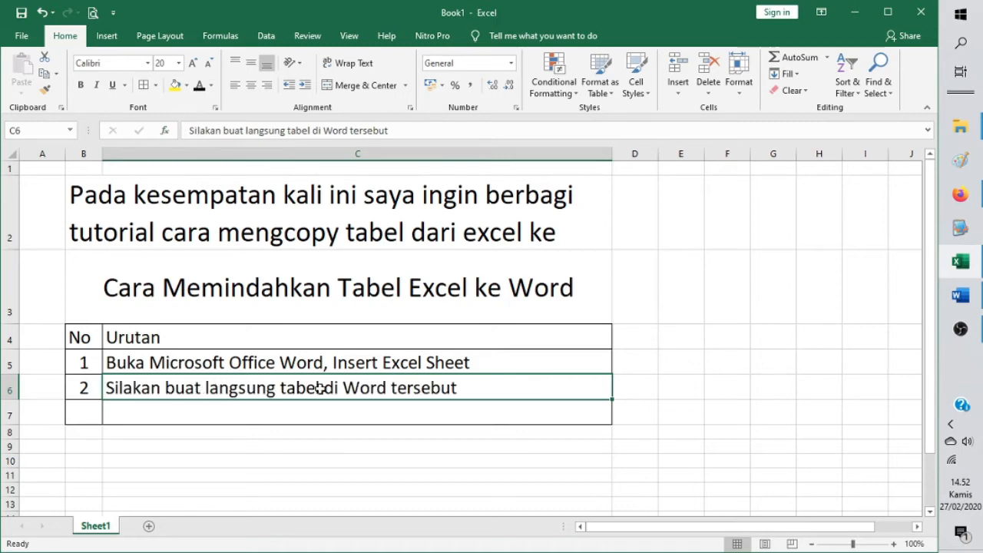
Step: Fill table row B7:C7 with 3 and "Bisa juga copy paste atau memindah tabel dari excel ke word"
click(97, 412)
text(3)
key(ctrl+Return)
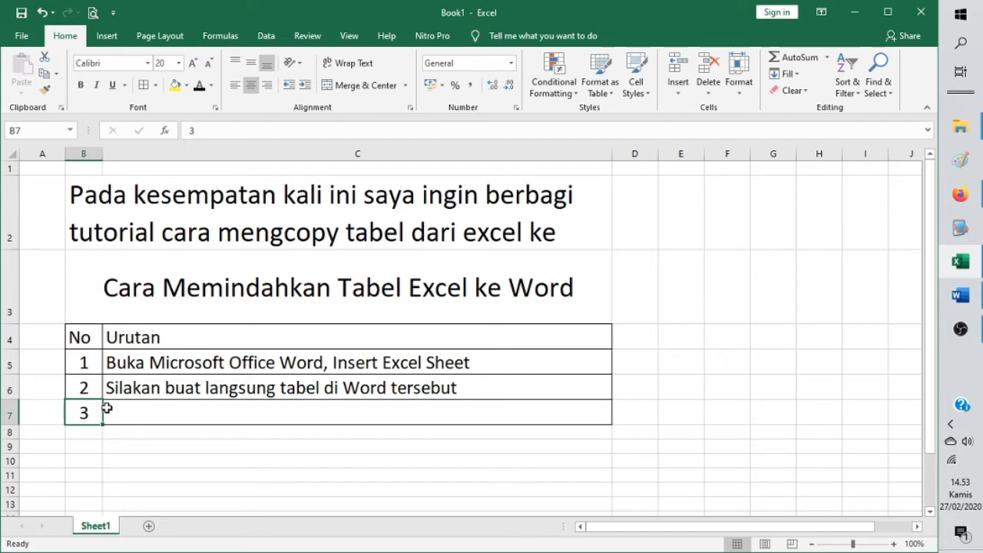
click(150, 415)
text(Bisa juga copy paste atau memindah tabel dari excel ke word)
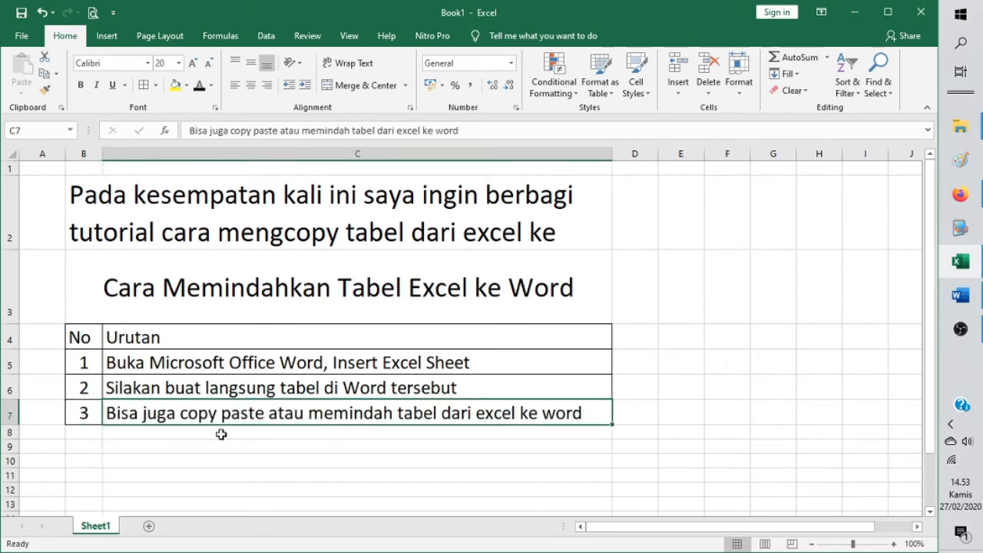
Step: Enter the note "Contoh saya mau copy paste tabel ini di file word tadi" in cell C10 below the table
click(132, 463)
text(Cont)
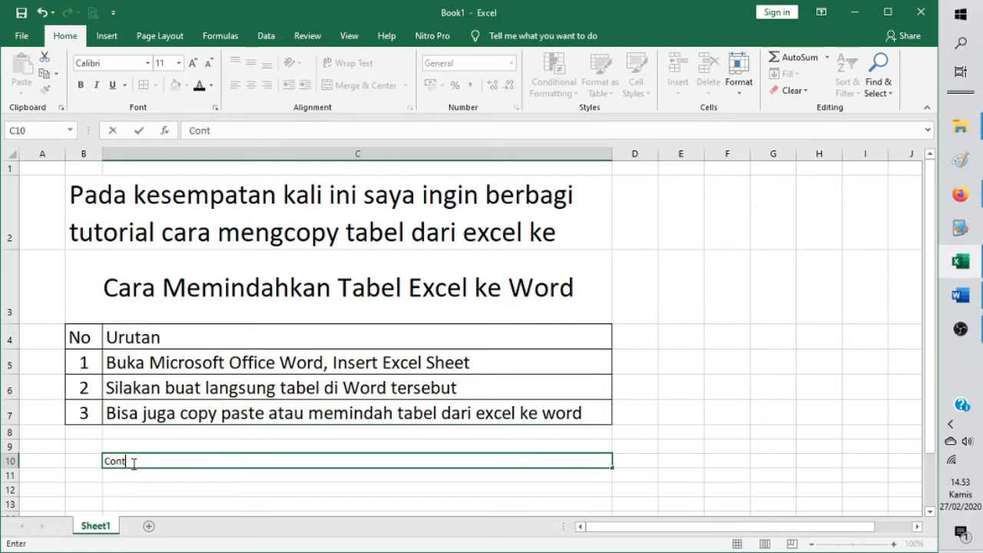
text(oh saya ma)
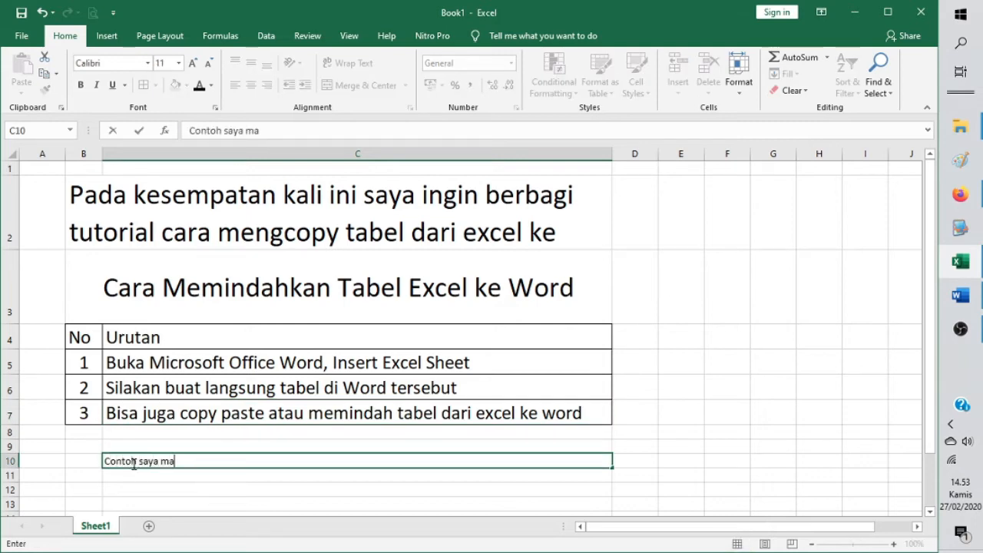
text(u copy paste )
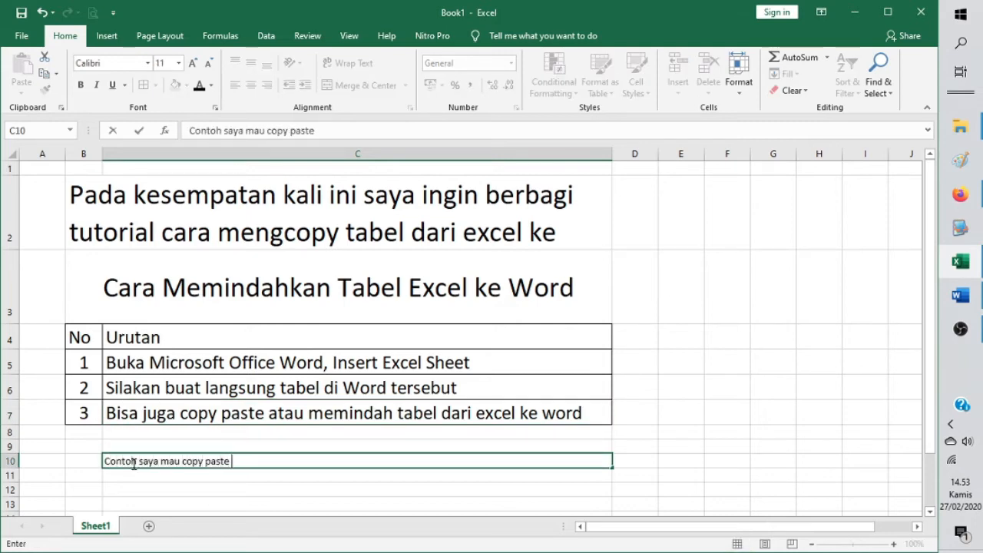
text(tabel ini di)
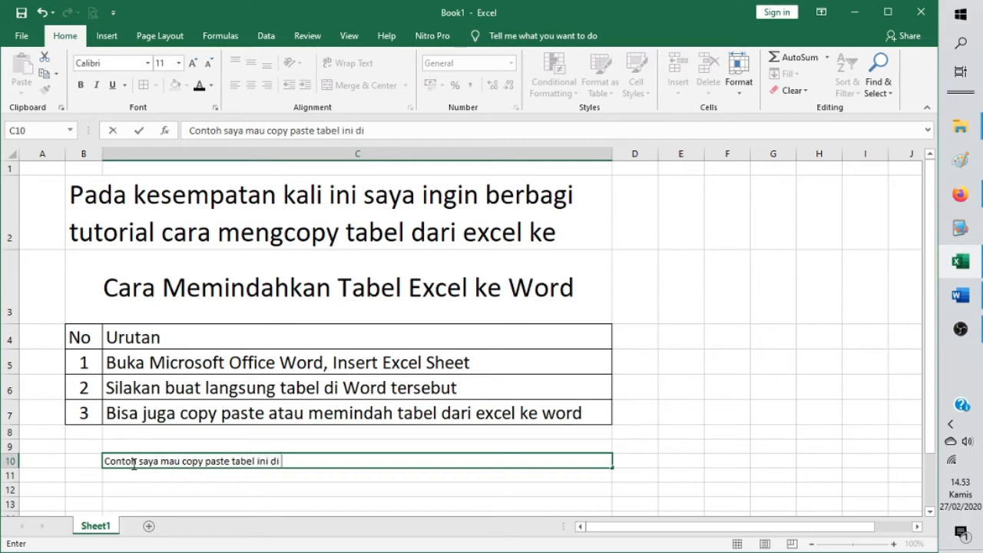
text( file word)
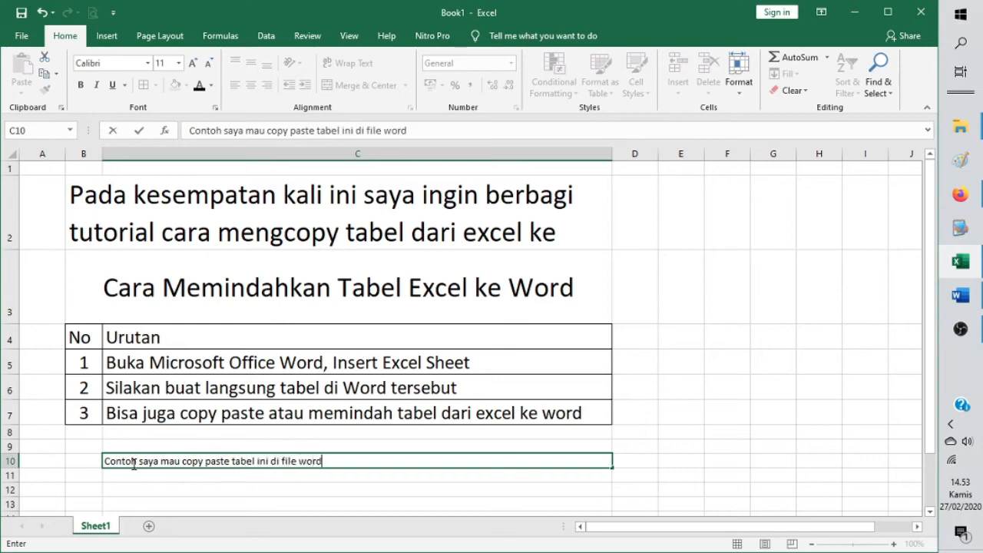
text( tadi)
click(211, 487)
Step: Enter the note "blok tabel excel, lalu klik kanan, pilih copy, atau bisa tekan CTRL + C di keyboard" in cell C11
drag(81, 338, 234, 408)
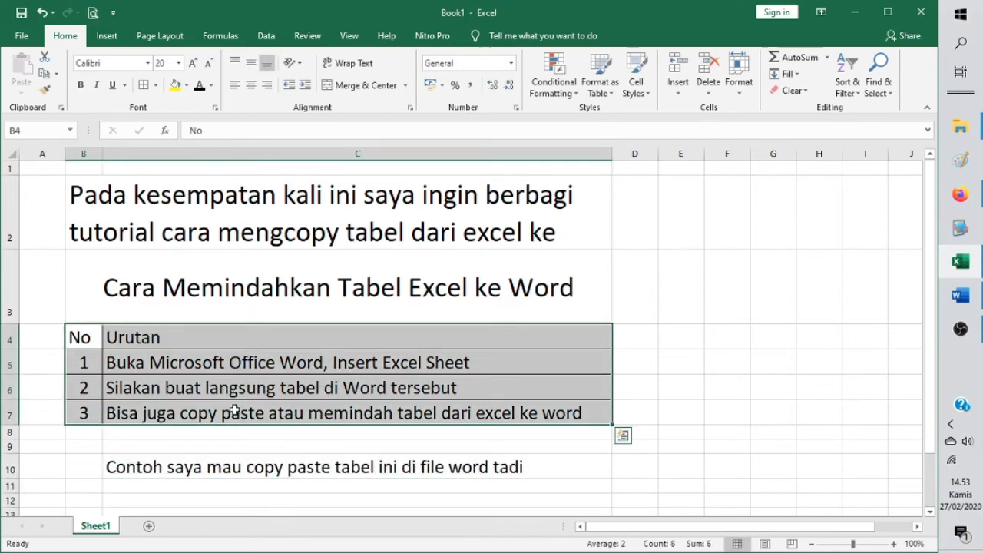
click(170, 488)
text(blok)
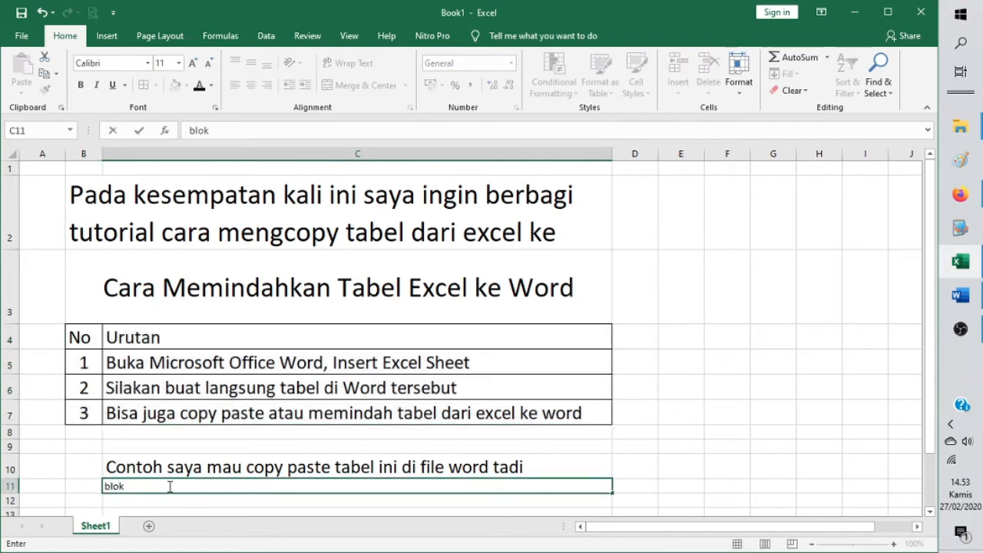
text(tabel excel, lal)
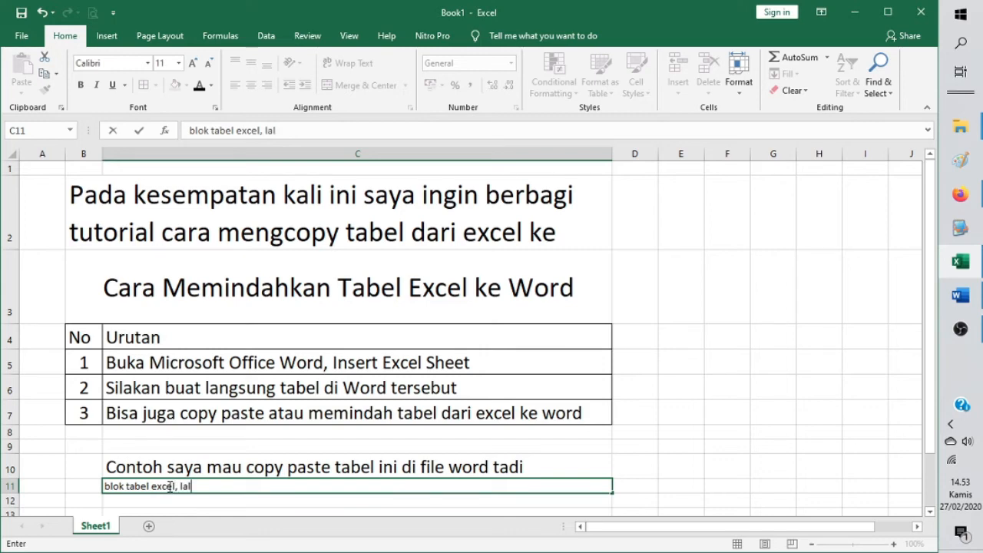
text(u klik kanan)
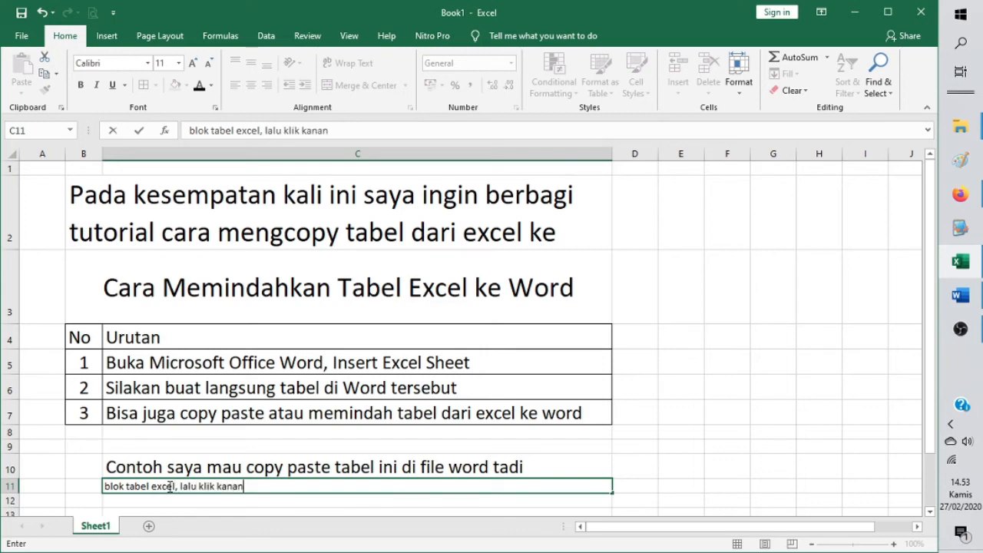
text(, pilih copy)
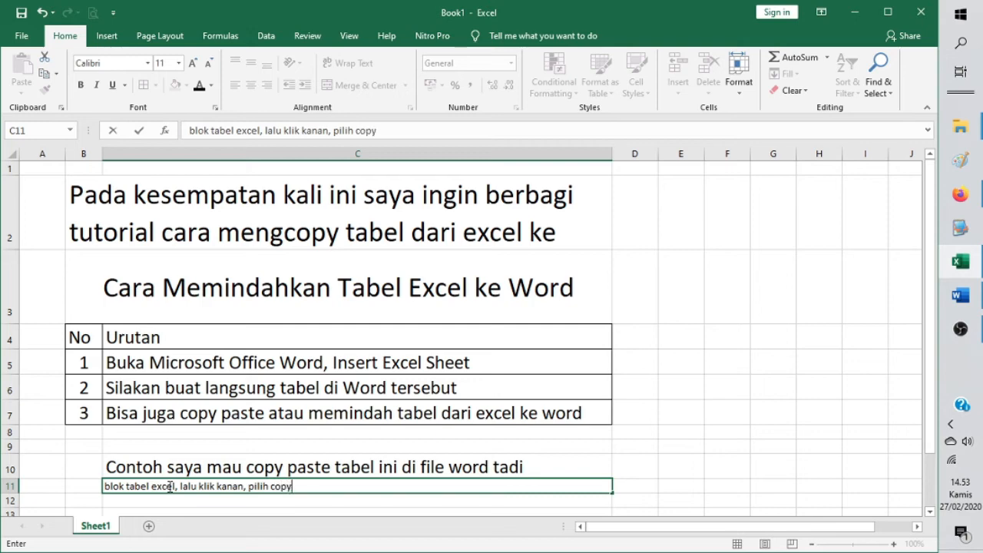
text(, atau bisa)
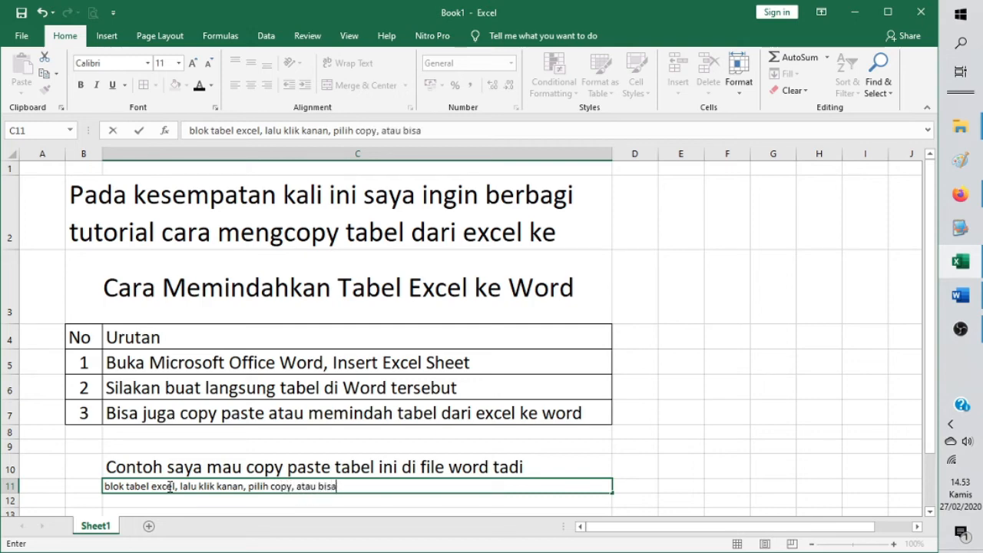
text( tekan)
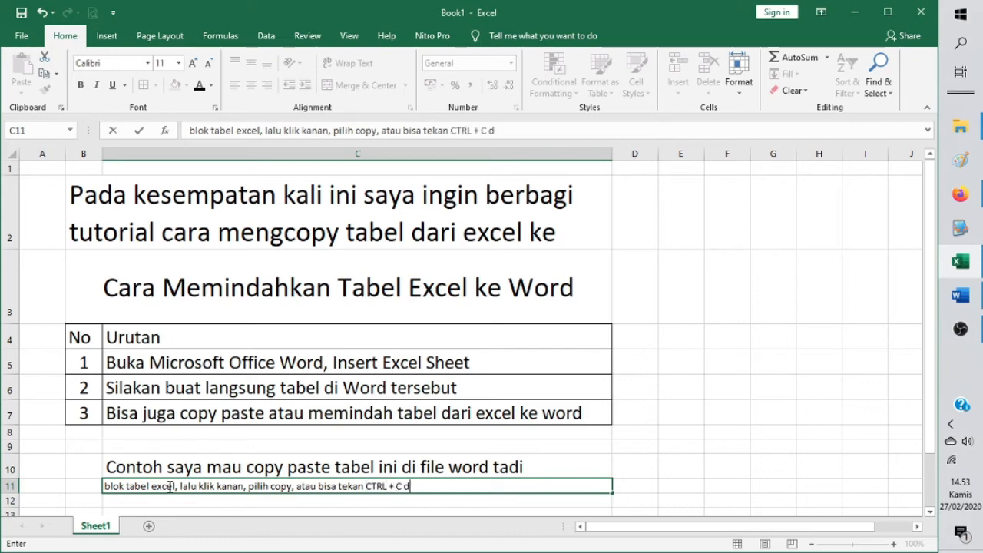
text(CTRL + C di keyboard)
key(Return)
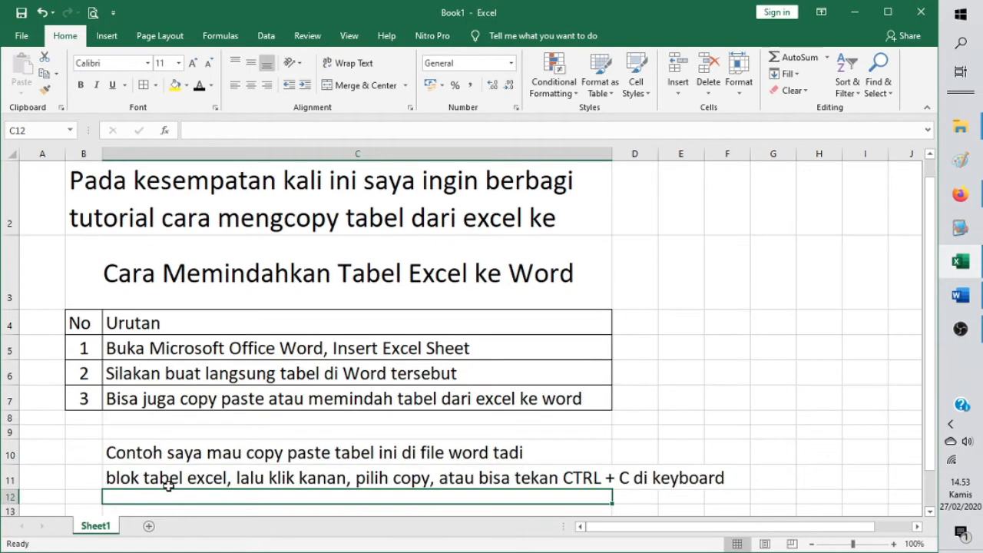
Step: Copy the table B4:C7 and paste it at cell B18 of the embedded worksheet in the Word document
drag(83, 329, 256, 398)
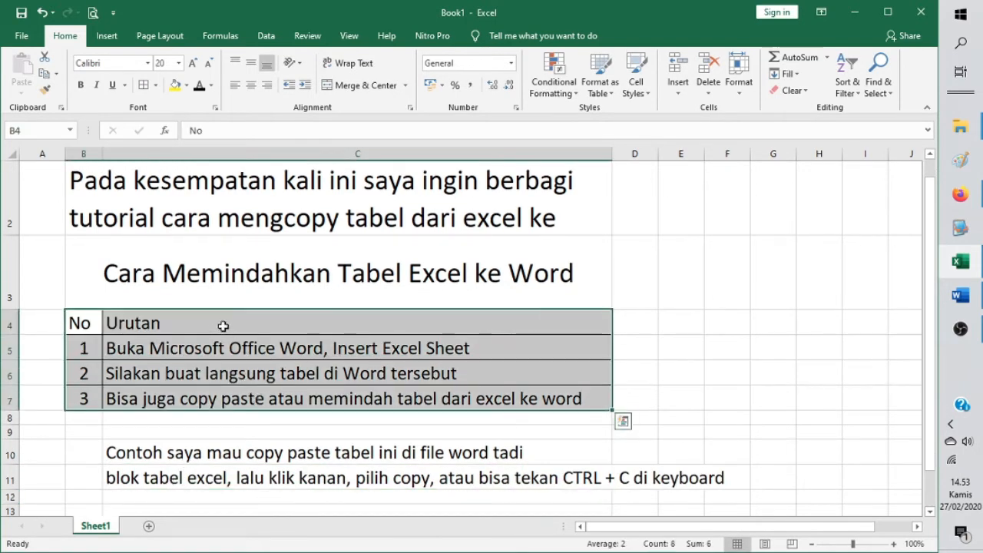
right_click(611, 316)
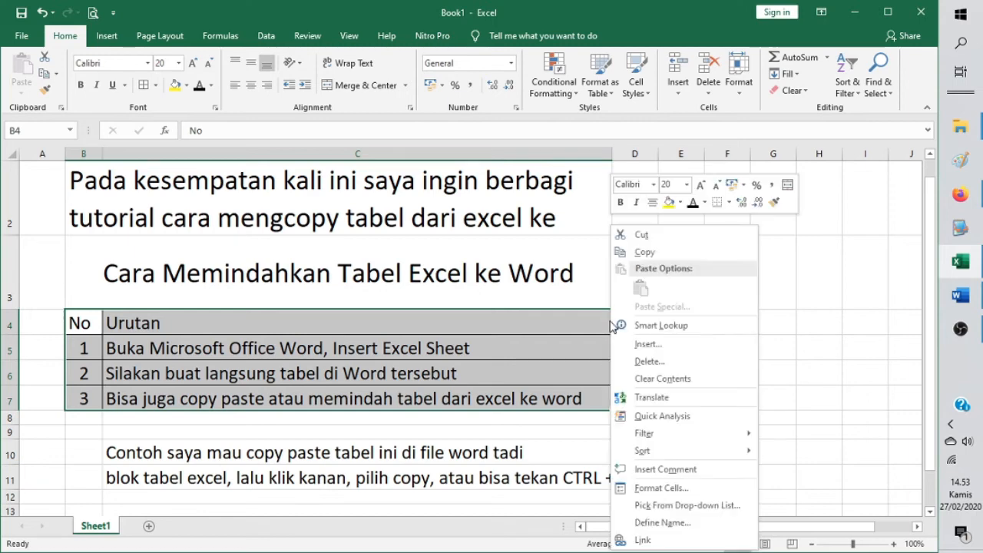
click(644, 252)
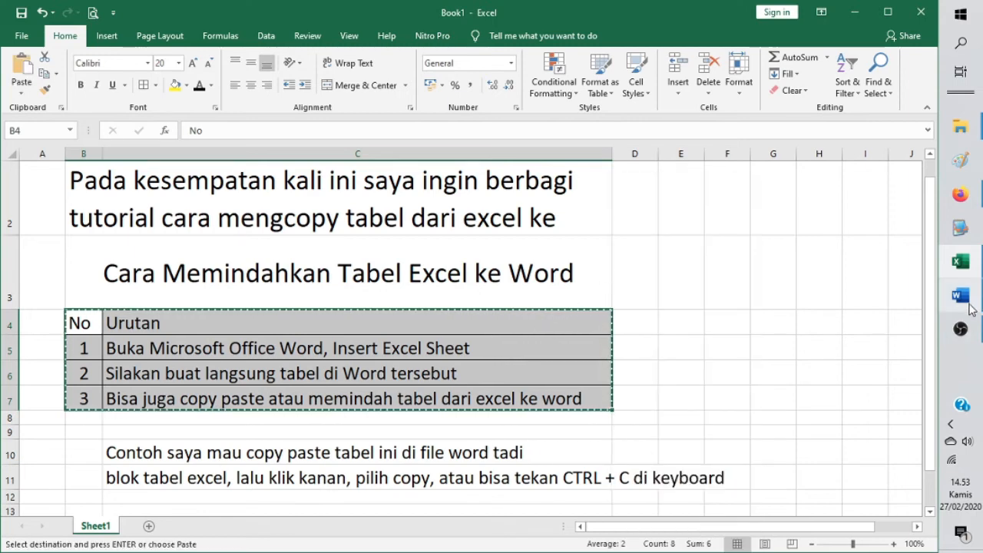
click(964, 300)
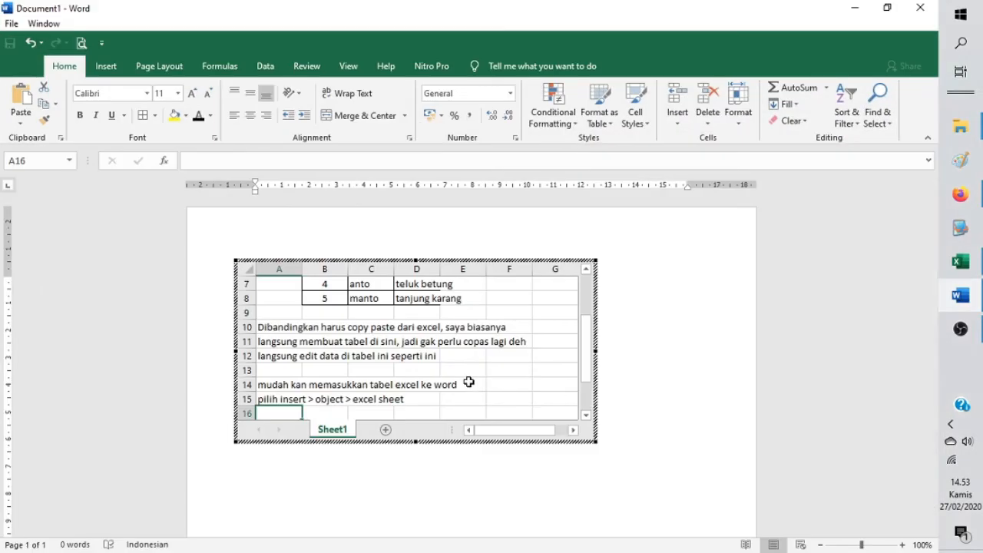
scroll(468, 382, down, 2)
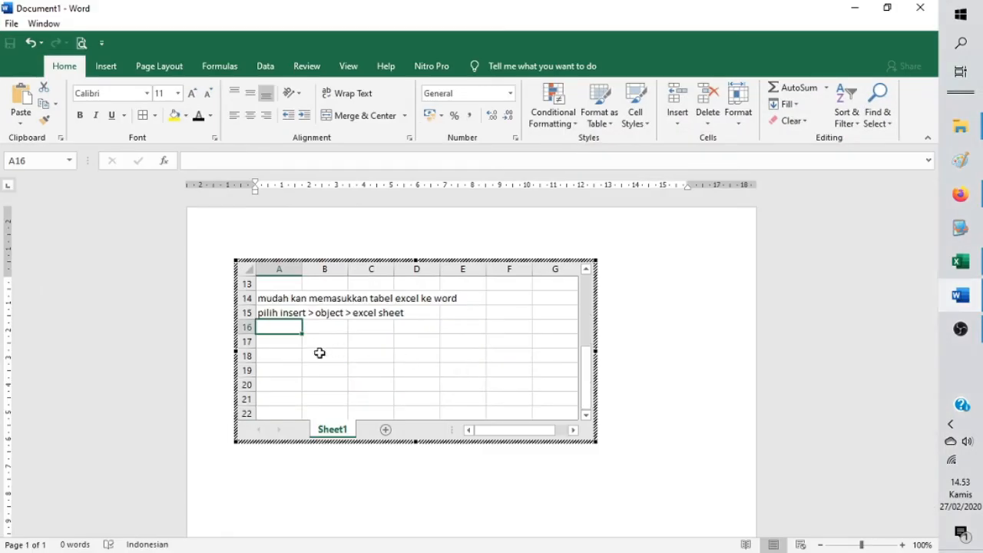
click(320, 353)
right_click(319, 352)
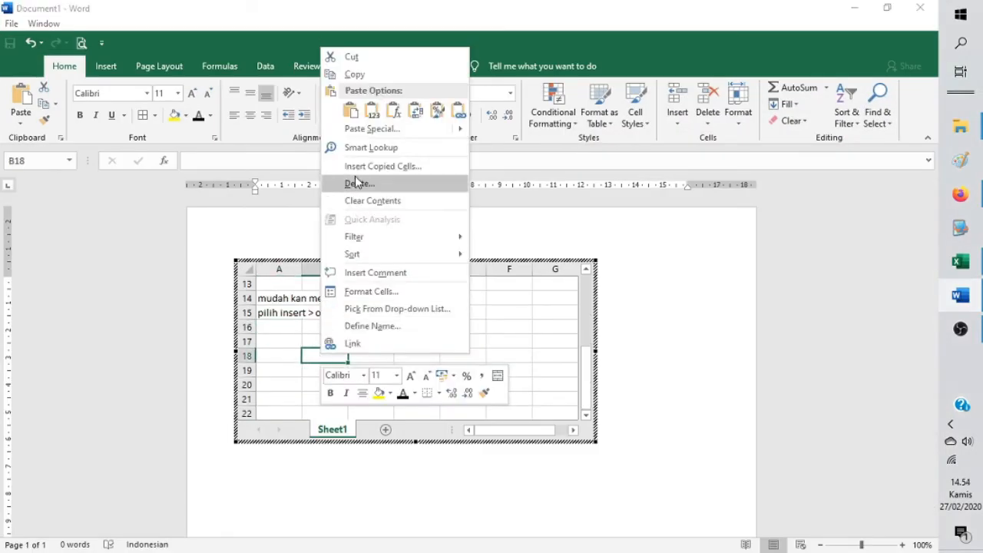
click(355, 119)
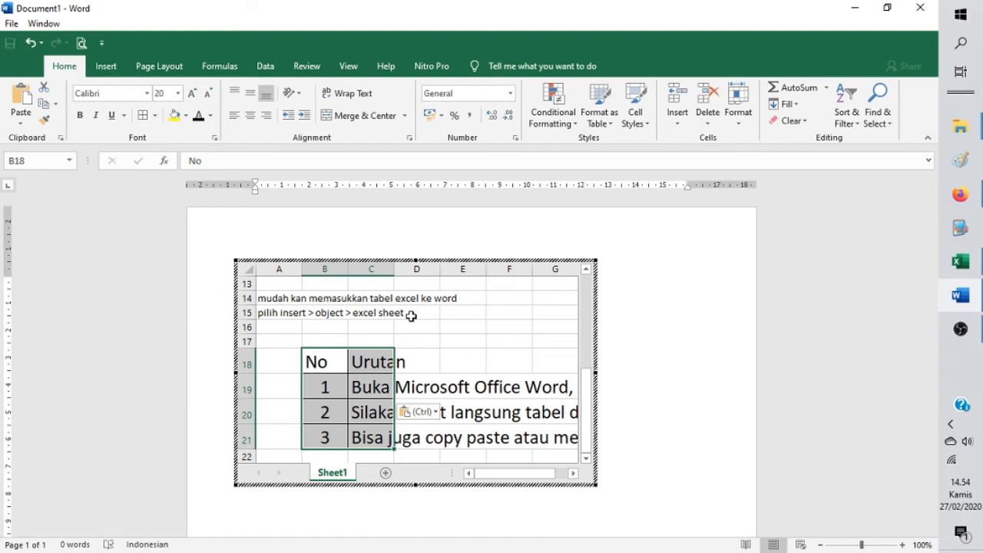
Step: Enter "Tabel sudah tercopy dipindahkan dari excel ke word" in cell B23 below the pasted table
scroll(337, 427, down, 1)
click(336, 427)
text(Tabel sudah ter)
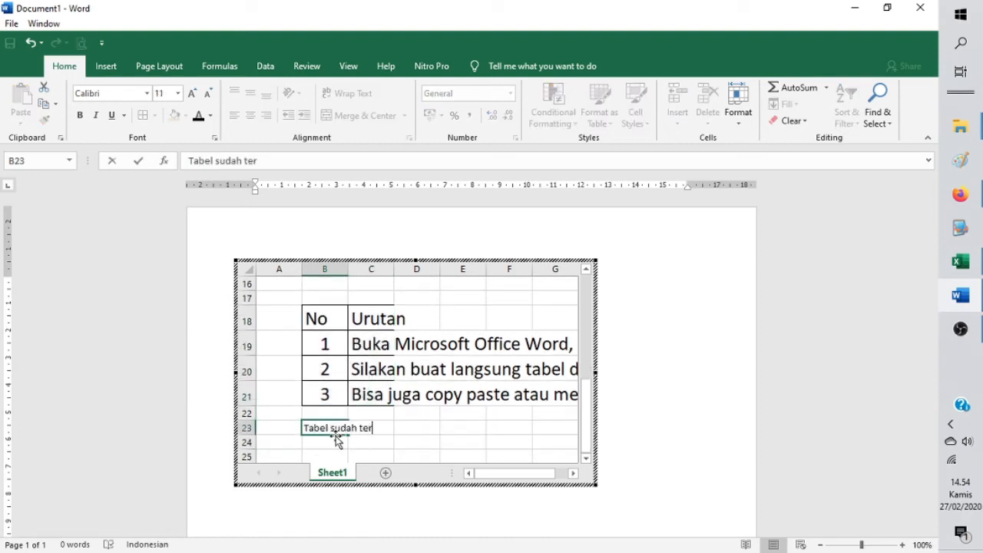
text(copy dipindahka)
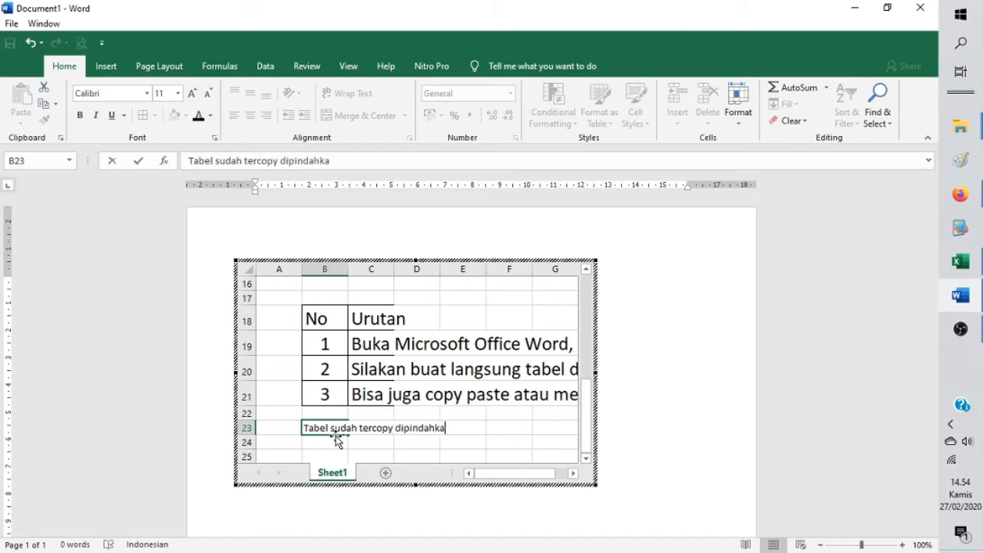
text(n dari excel ke word)
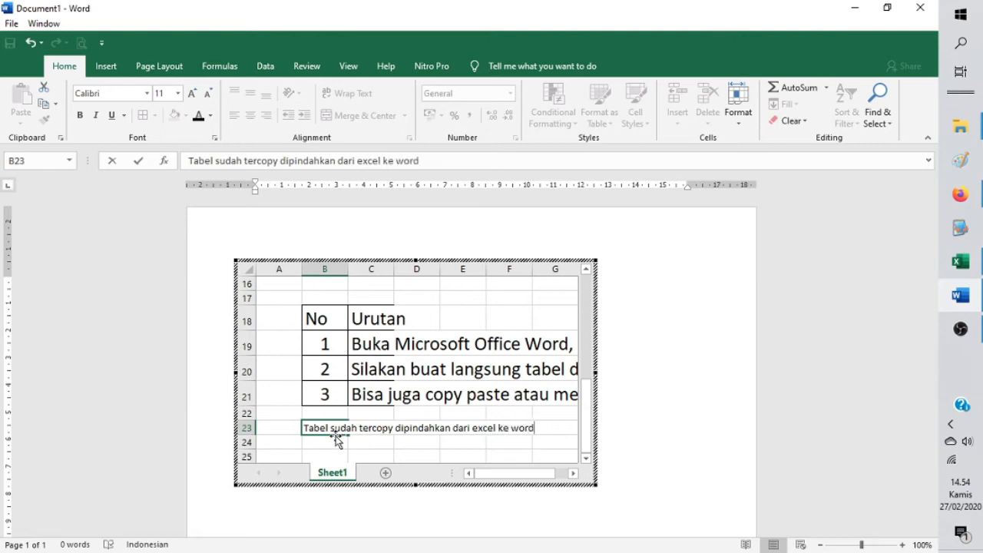
key(Return)
Step: Enter "sekarang tinggal merapikan" in cell B24
text(sek)
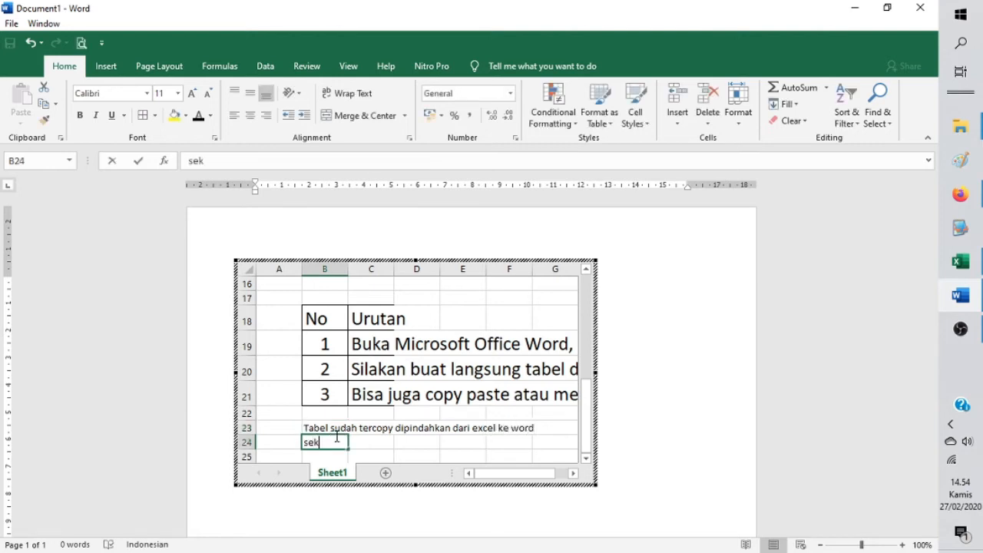
text(arang tinggal m)
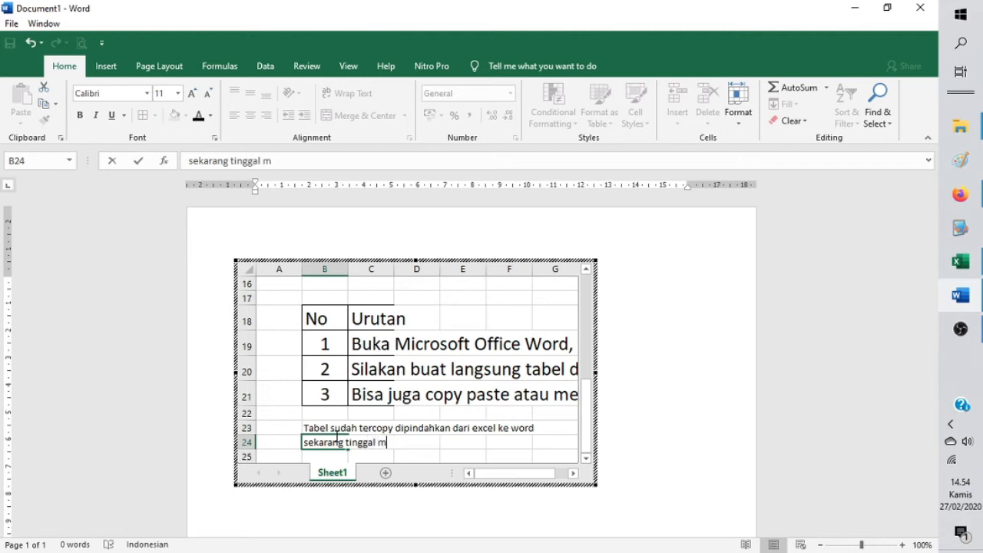
text(erapikan)
key(Return)
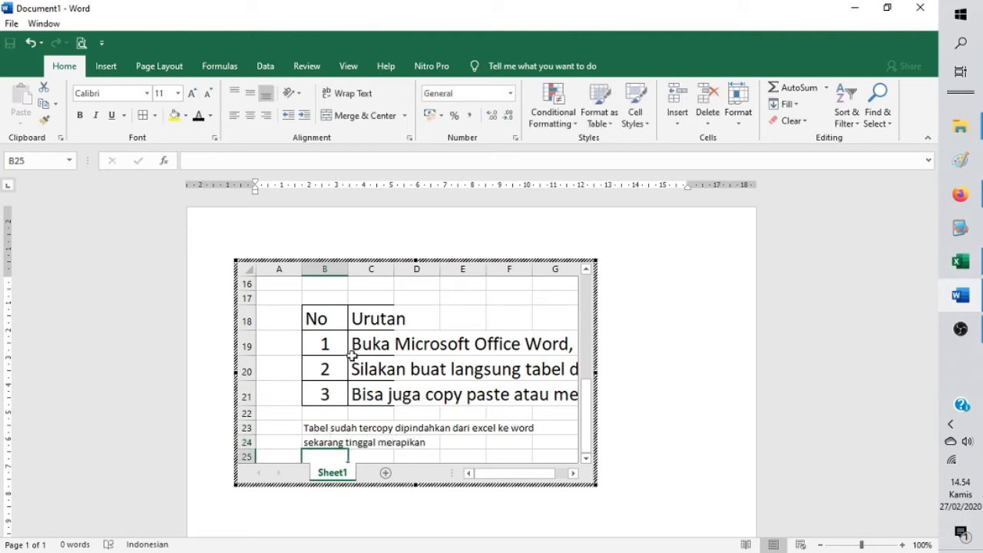
Step: Narrow columns A and B and widen column C to fit the pasted table's longest text
drag(346, 266, 544, 288)
drag(302, 270, 267, 271)
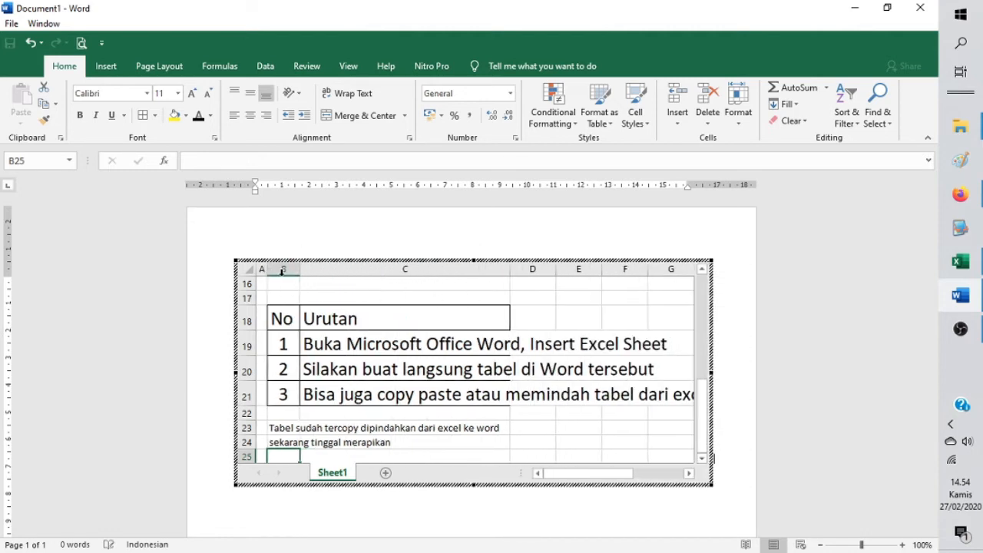
double_click(510, 269)
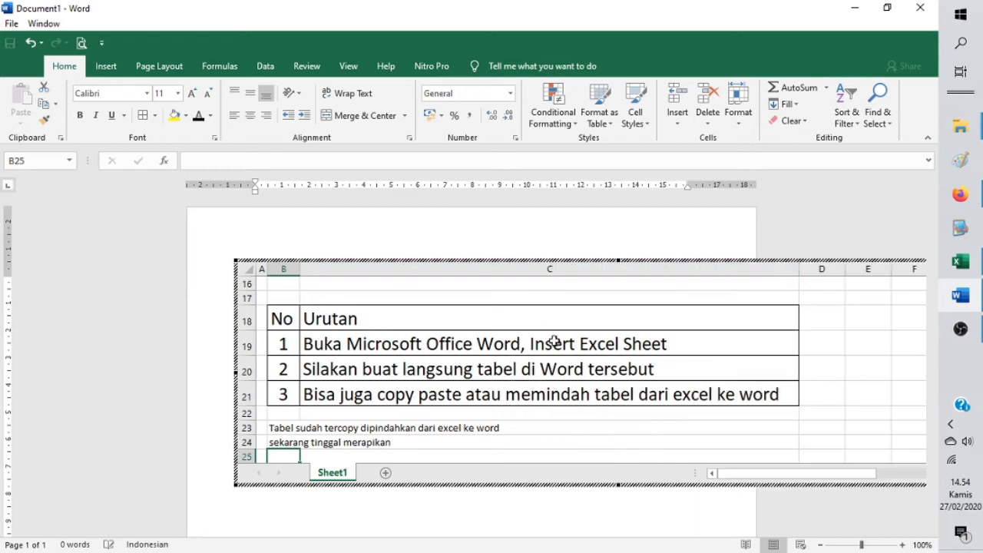
drag(800, 269, 779, 269)
Step: Wrap the text in C18:C21 and narrow both column C and the embedded worksheet frame to fit the page
drag(341, 319, 340, 397)
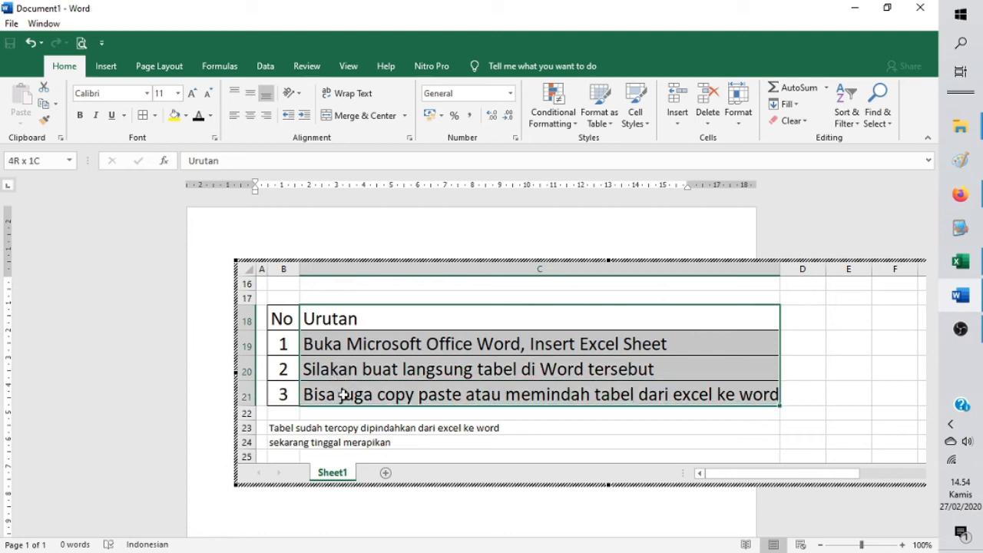
click(345, 94)
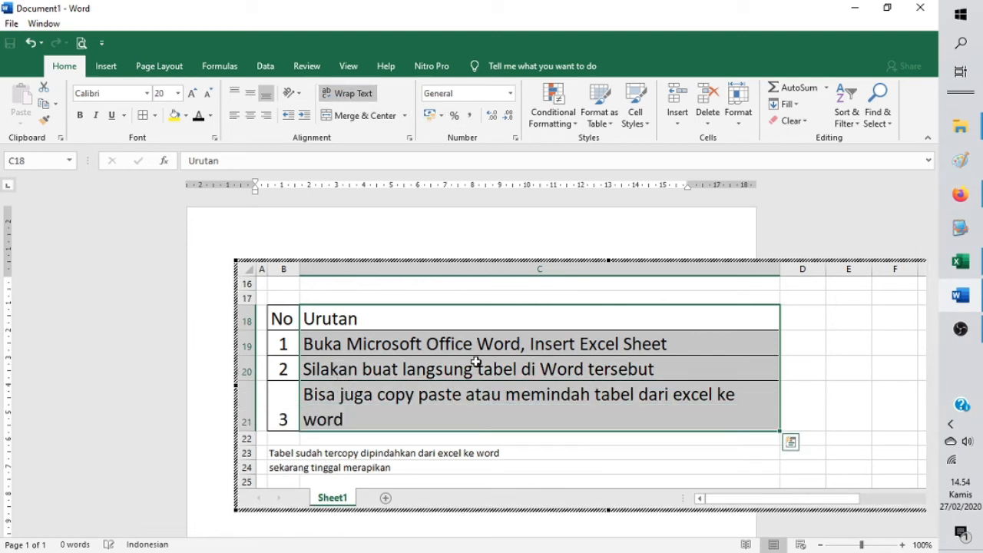
drag(781, 270, 634, 287)
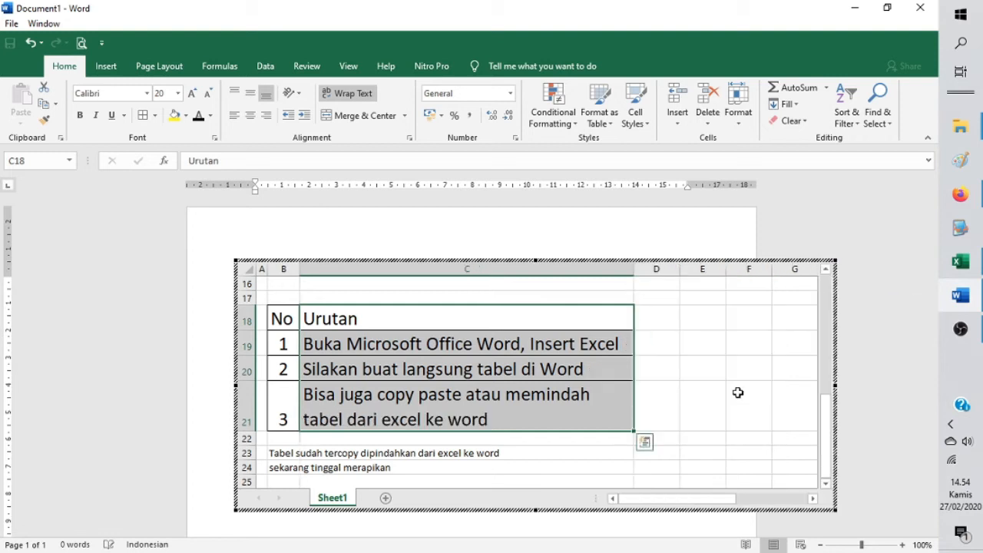
drag(836, 386, 659, 388)
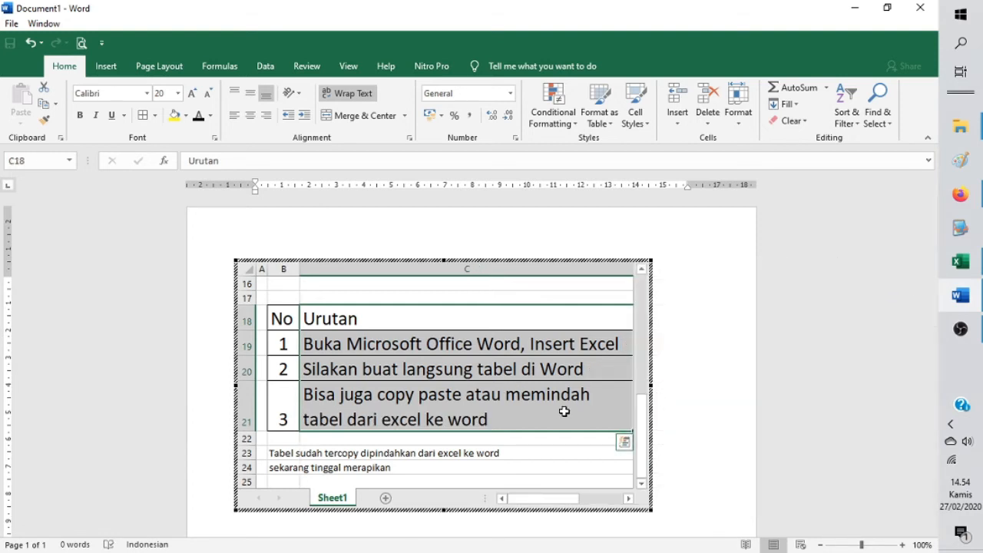
click(401, 409)
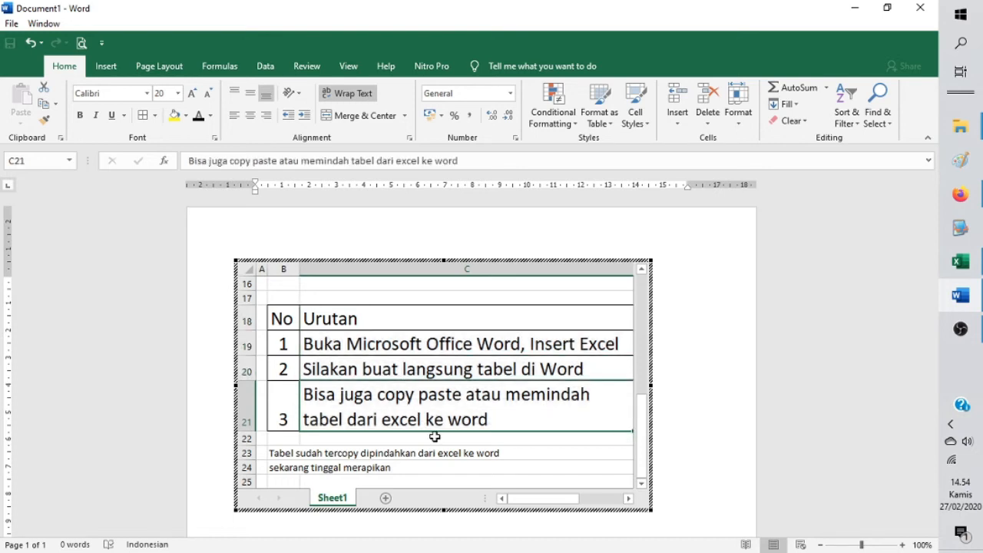
Step: Center the header cells B18:C18 horizontally and vertically and fill them with light blue
drag(277, 318, 351, 318)
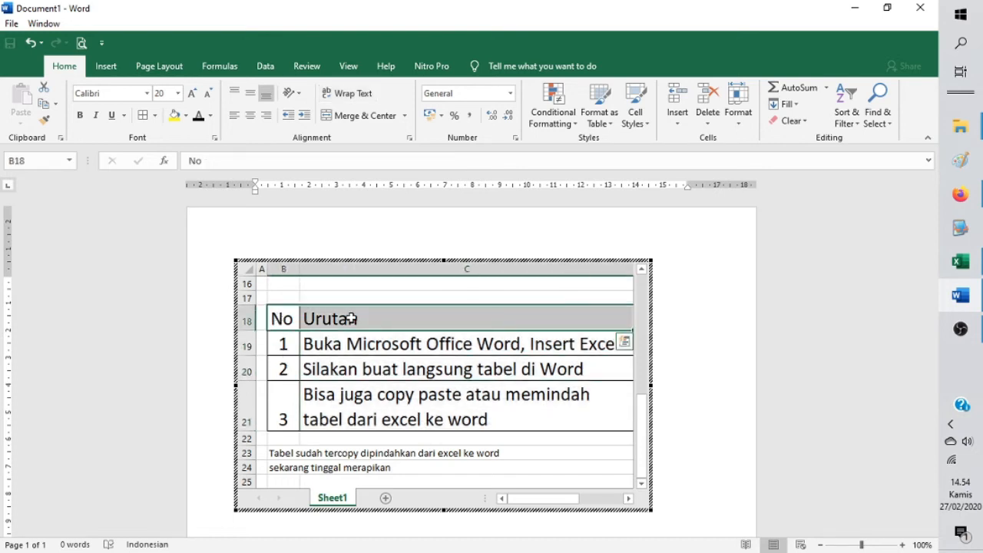
click(250, 116)
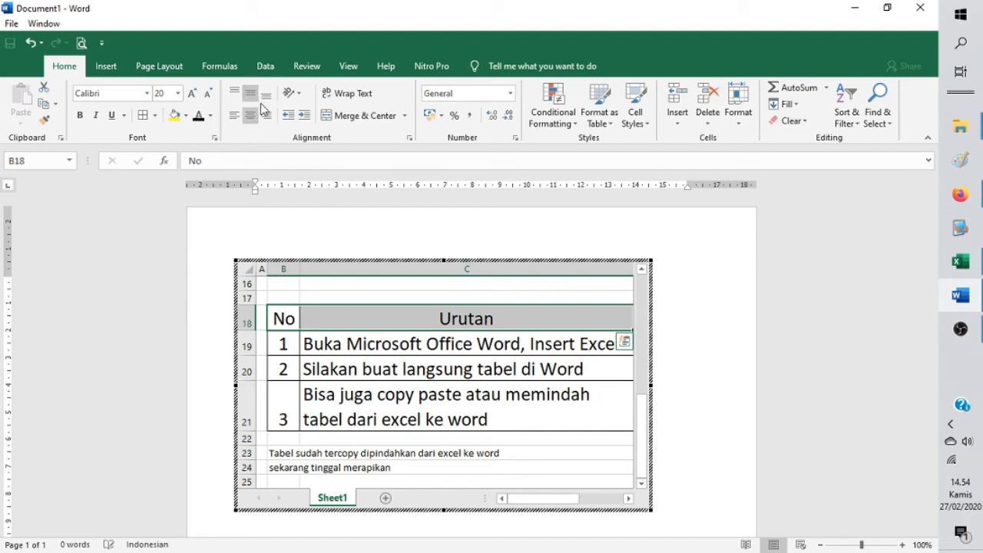
click(186, 117)
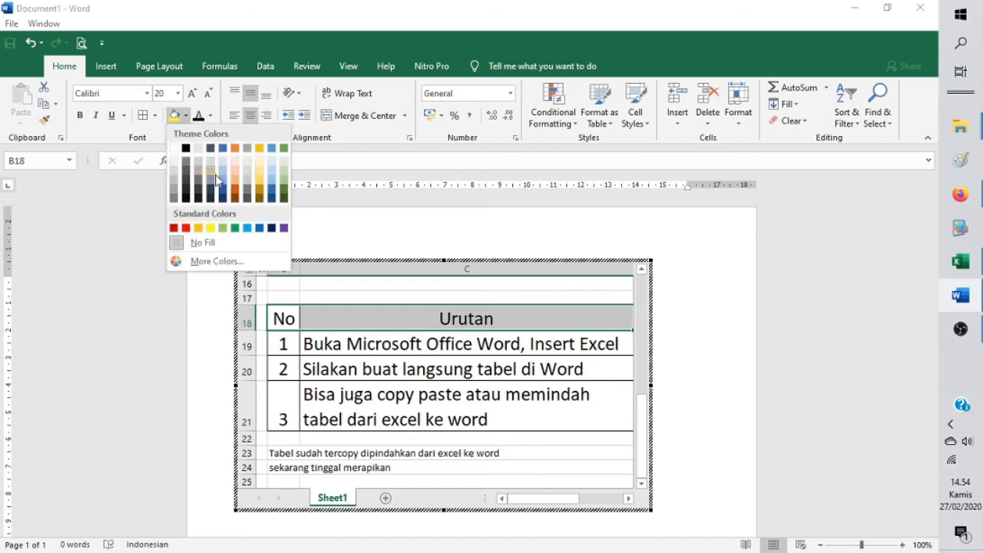
click(272, 171)
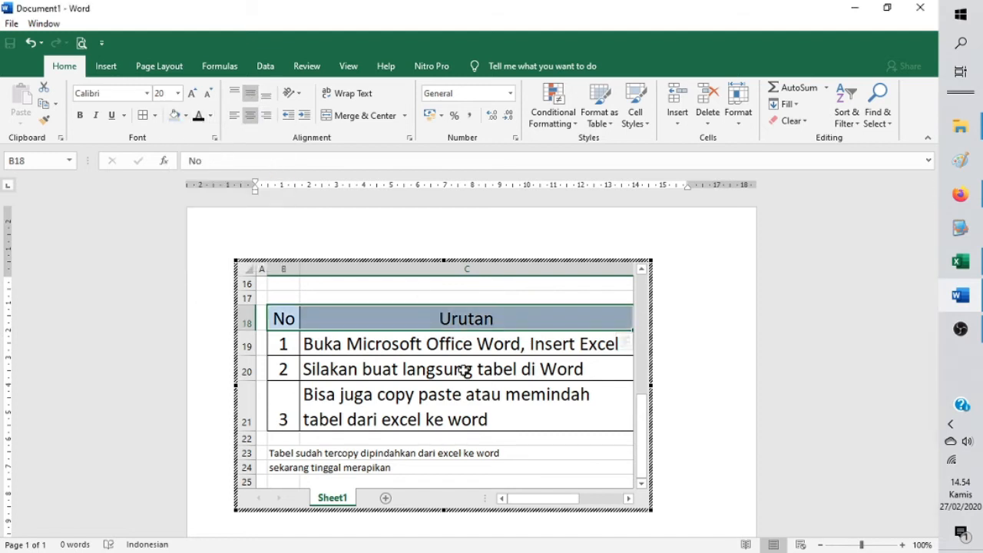
click(464, 367)
drag(309, 344, 331, 395)
drag(274, 345, 276, 408)
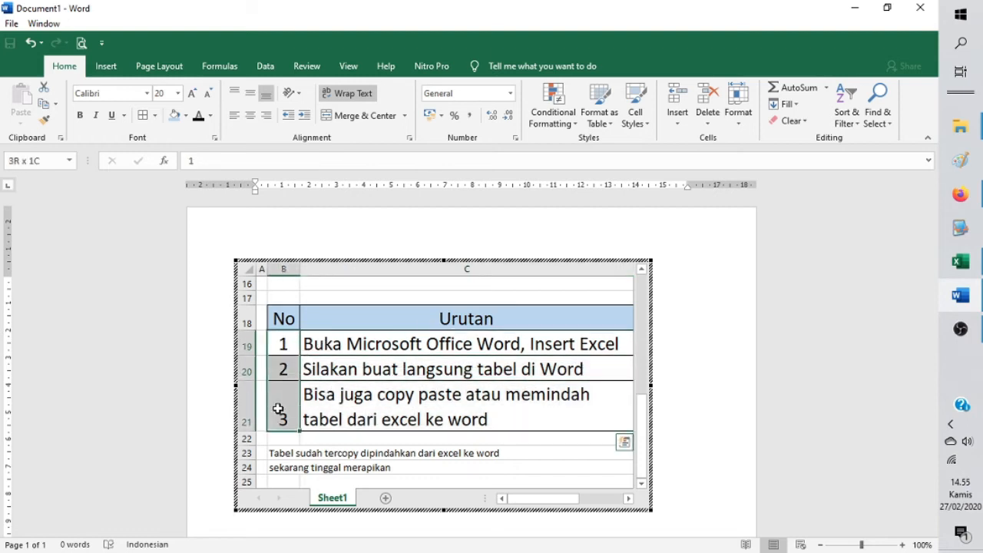
click(463, 394)
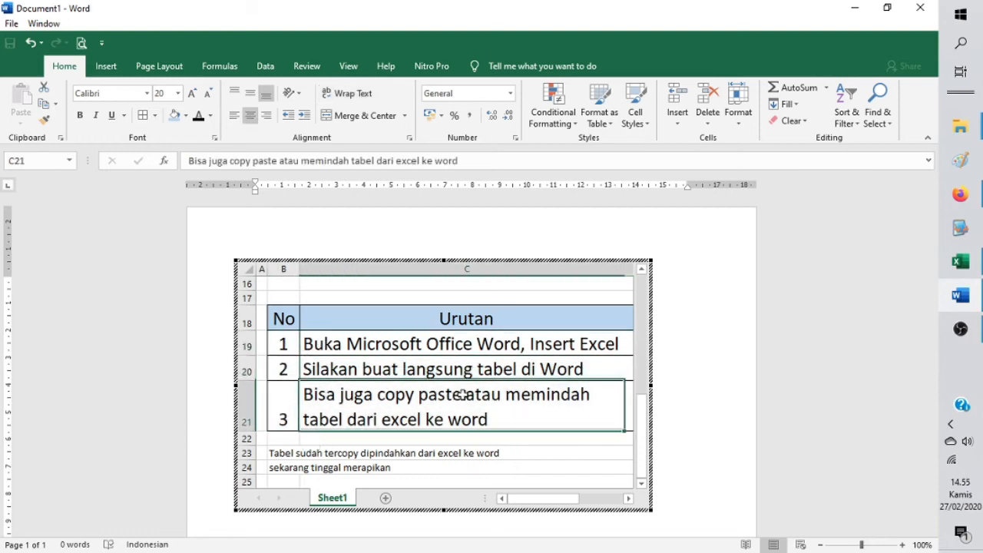
click(281, 454)
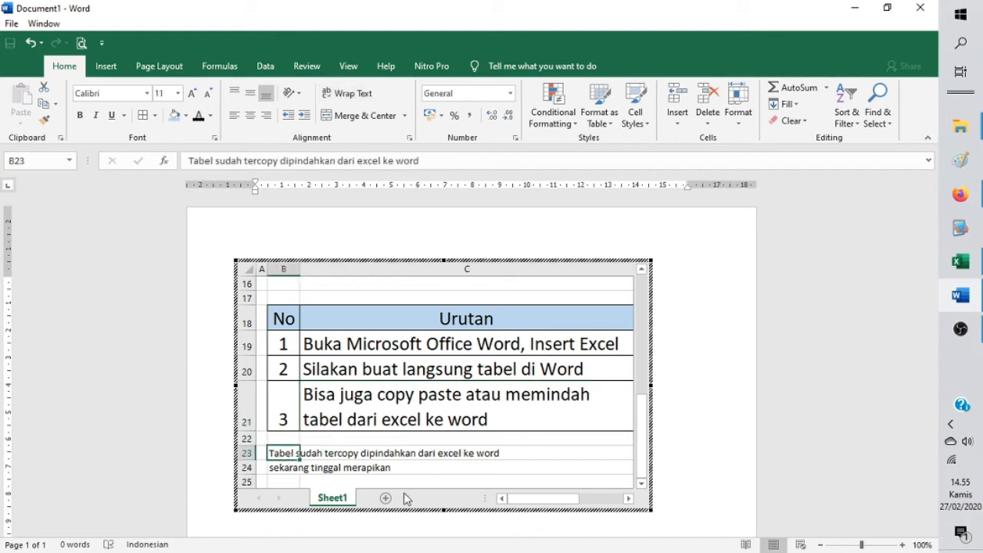
Step: Enter "Sudah rapi bukan?" in cell B23 and "Kita atur tampilan agar pas di word. Geser-geser saja kotaknya" in cell B24
text(Sudah rapi bukan)
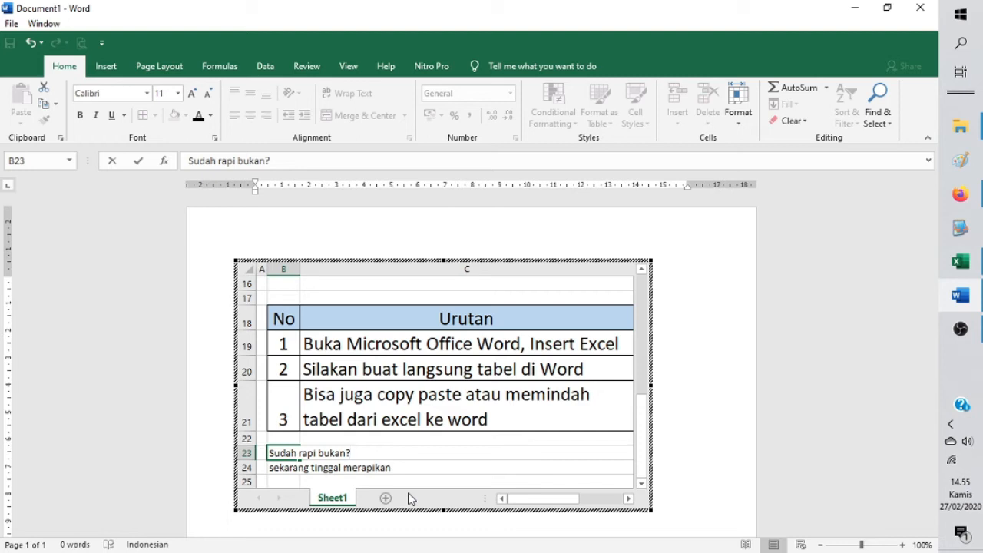
text(?)
click(288, 468)
text(Ji)
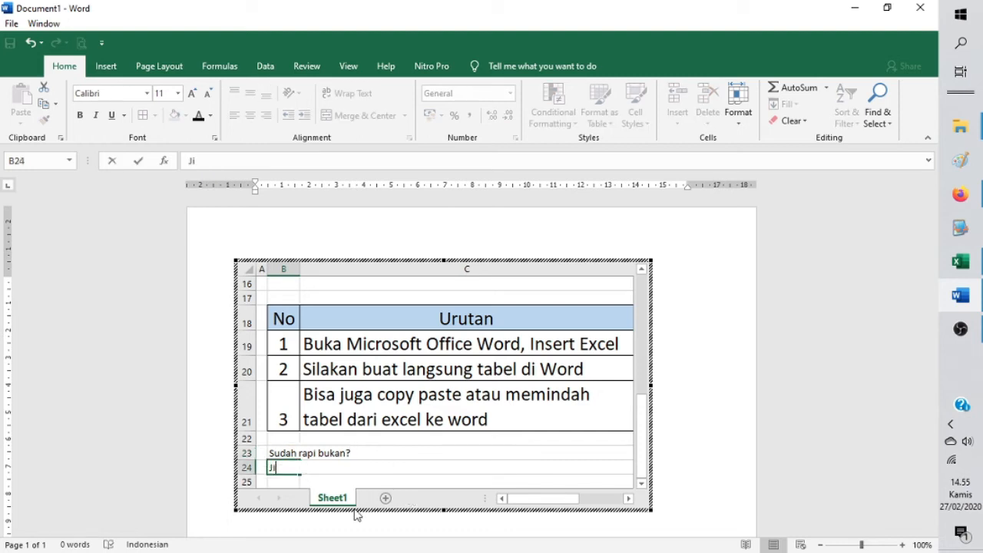
key(BackSpace)
key(BackSpace)
text(Kita atur tam)
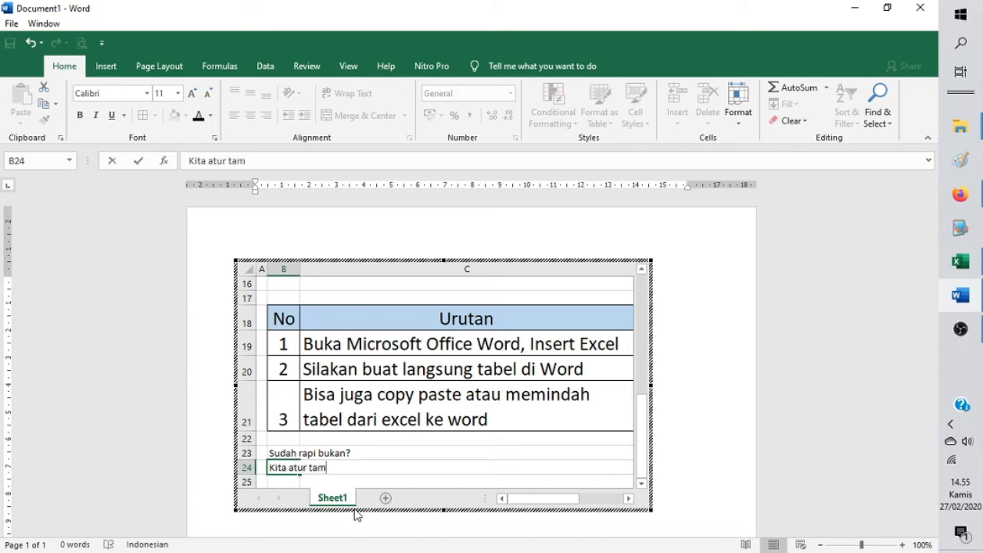
text(pilan agar p)
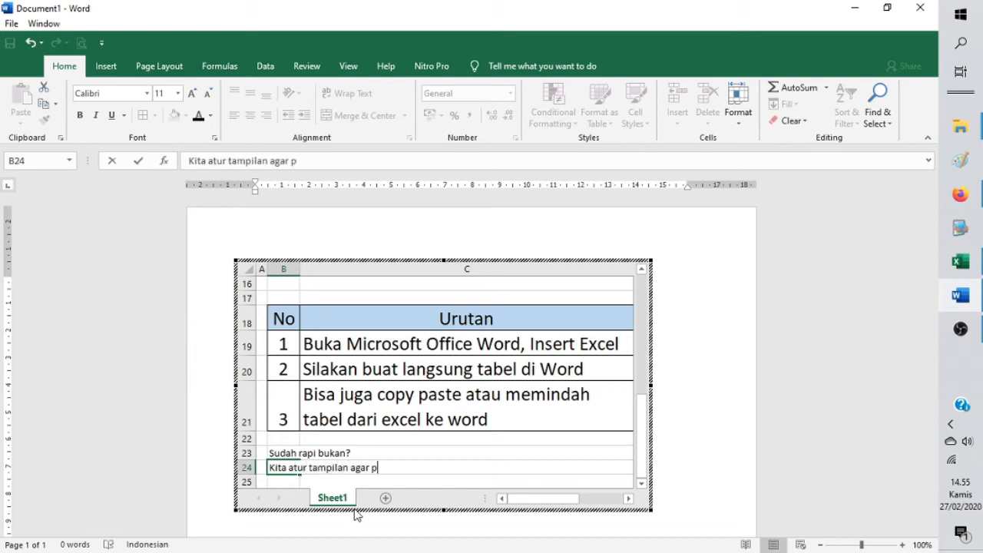
text(as di word)
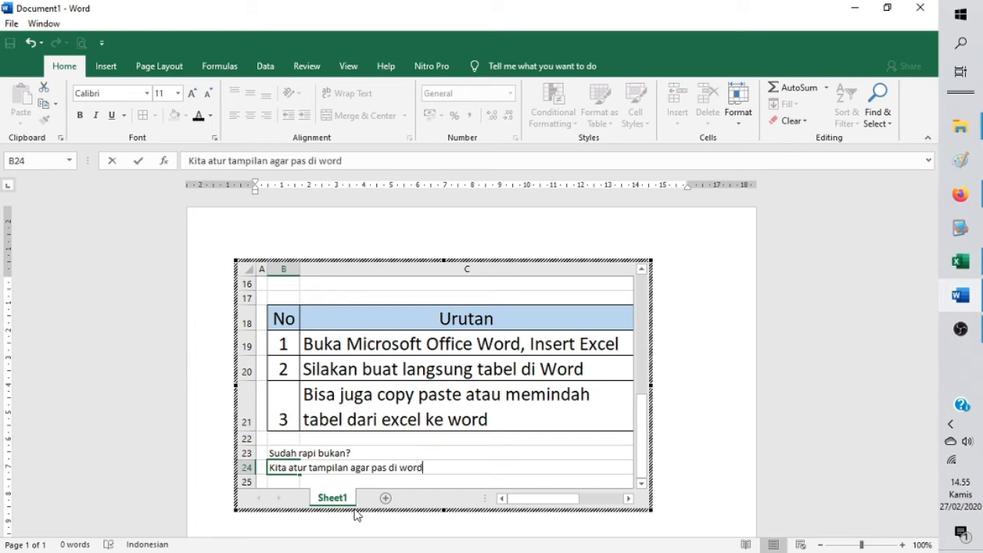
text(. geser-geser)
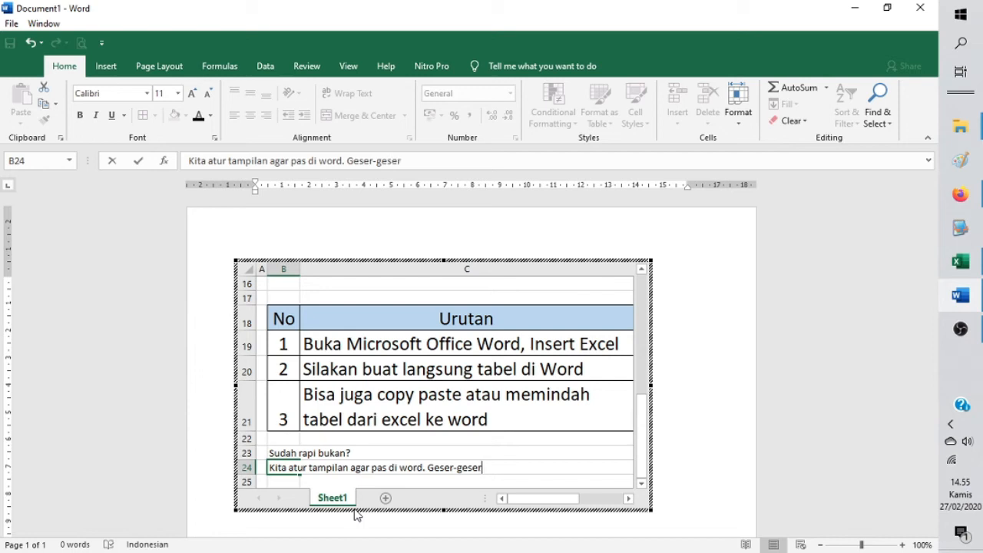
text( saja kotaknya)
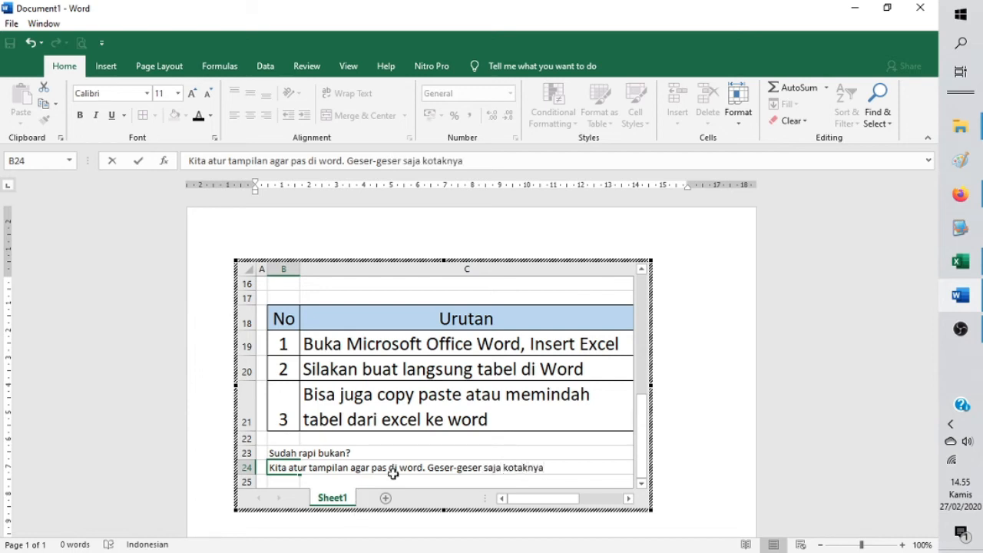
click(453, 442)
Step: Shorten the embedded worksheet frame so it shows only table rows 18 to 21, and return to the document
scroll(450, 388, down, 3)
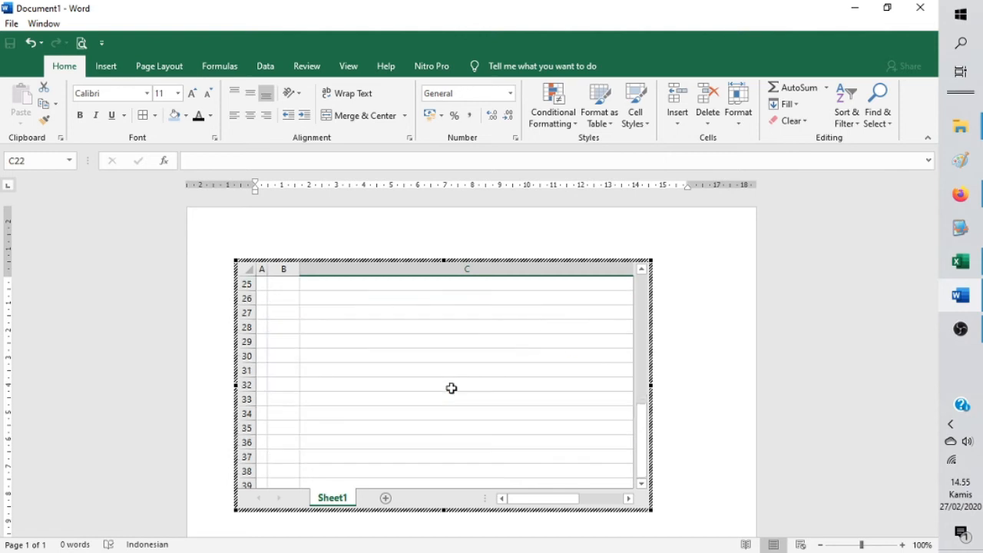
scroll(450, 389, up, 2)
scroll(645, 369, up, 5)
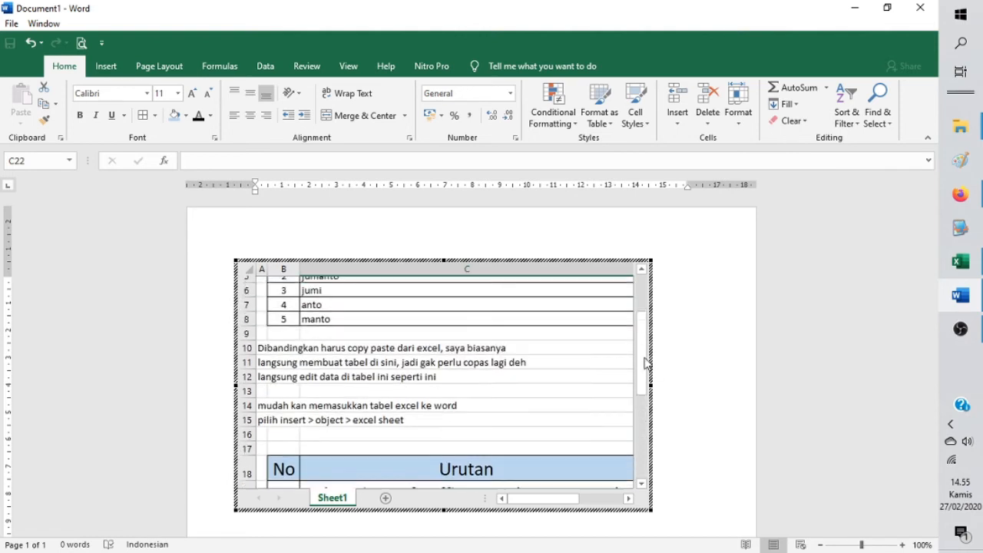
click(503, 415)
key(Down)
key(Down)
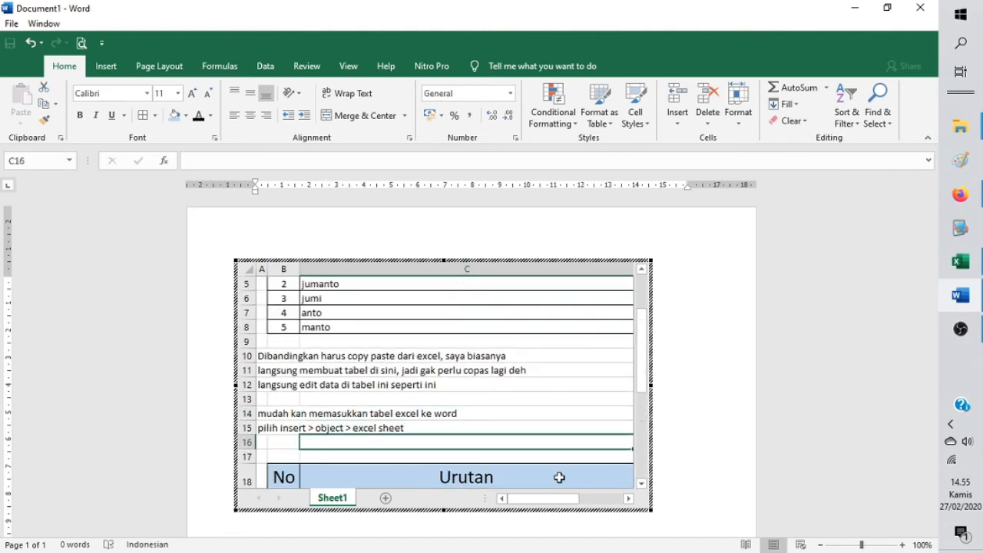
scroll(557, 476, down, 3)
scroll(559, 474, down, 3)
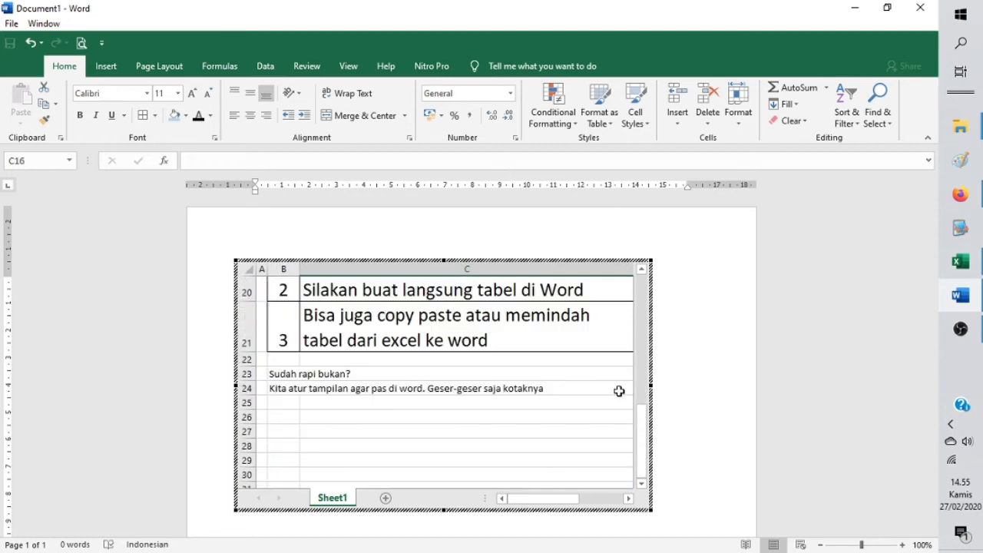
scroll(644, 269, up, 1)
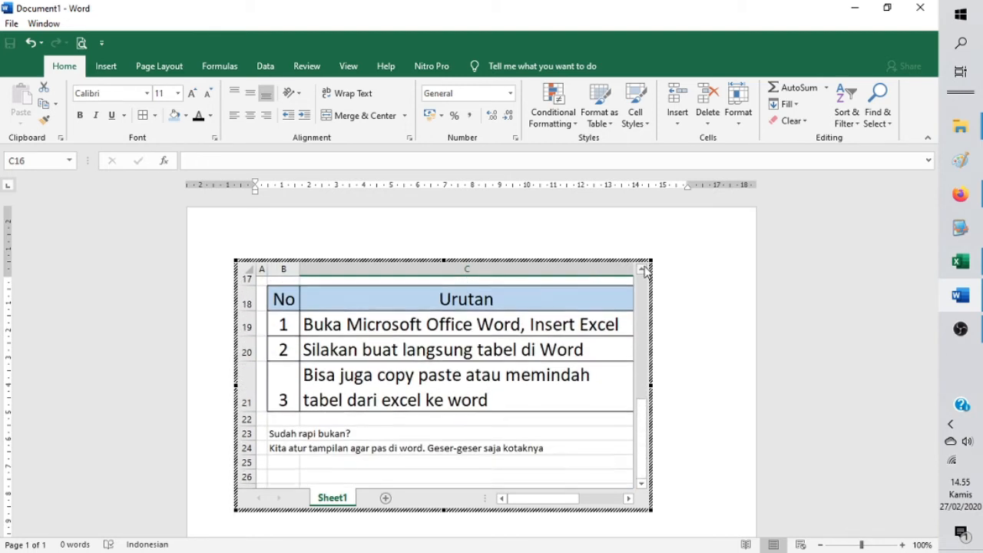
click(647, 484)
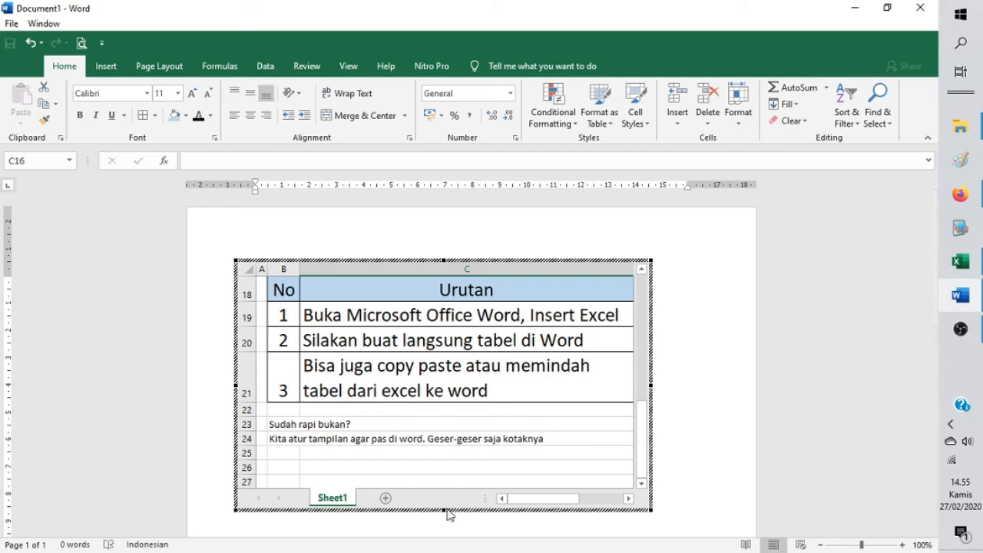
drag(443, 509, 447, 407)
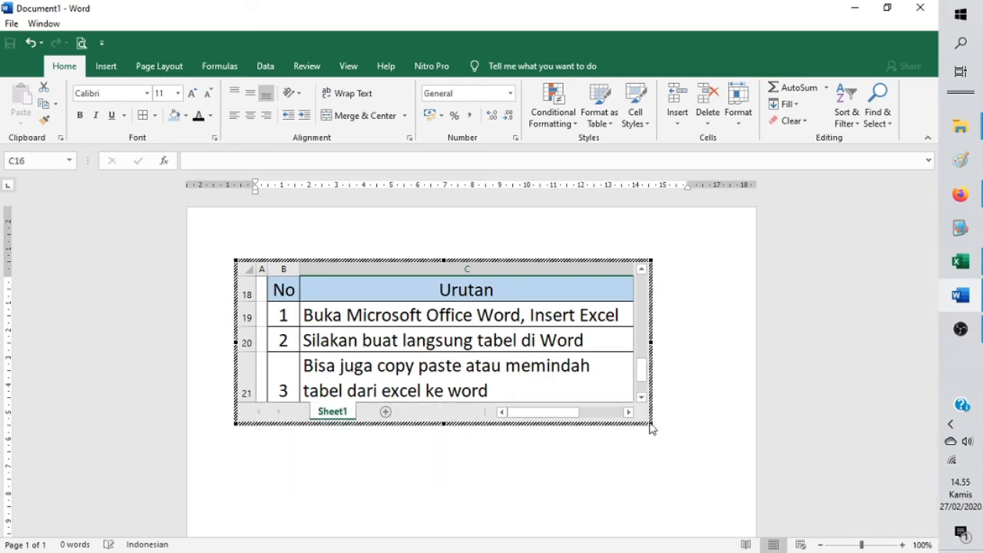
click(700, 386)
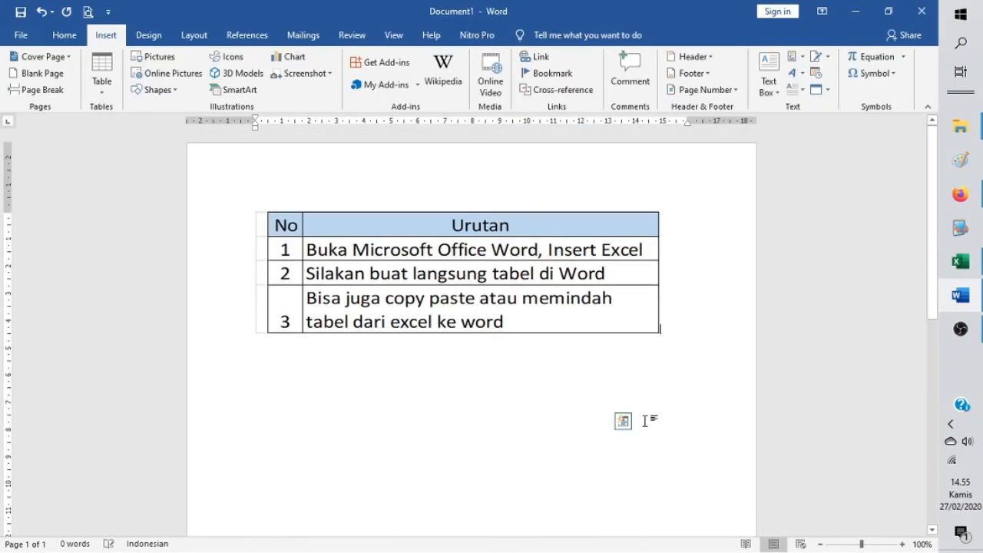
Step: Reopen the embedded worksheet, shift its view past column A and narrow the frame to the edge of column C, and return to the document
double_click(450, 272)
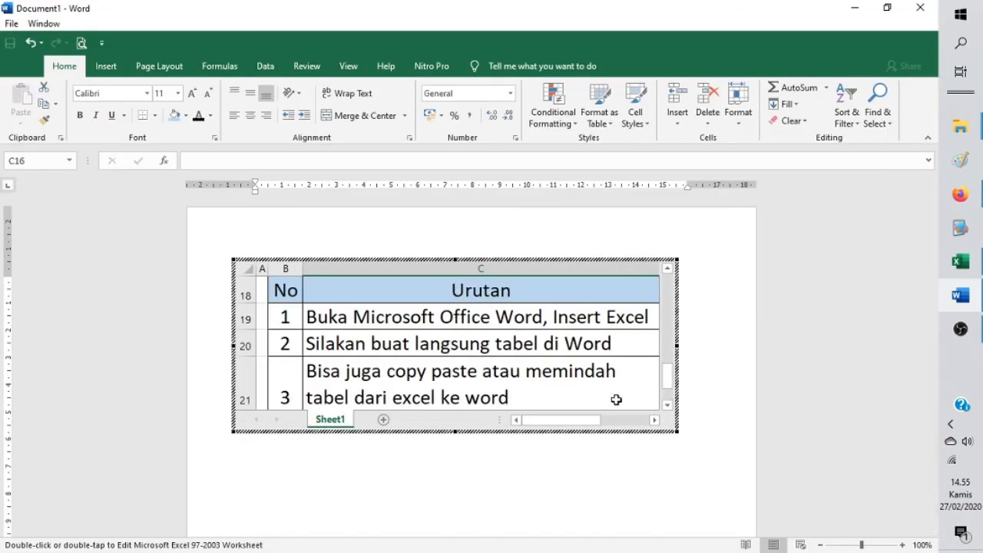
click(654, 420)
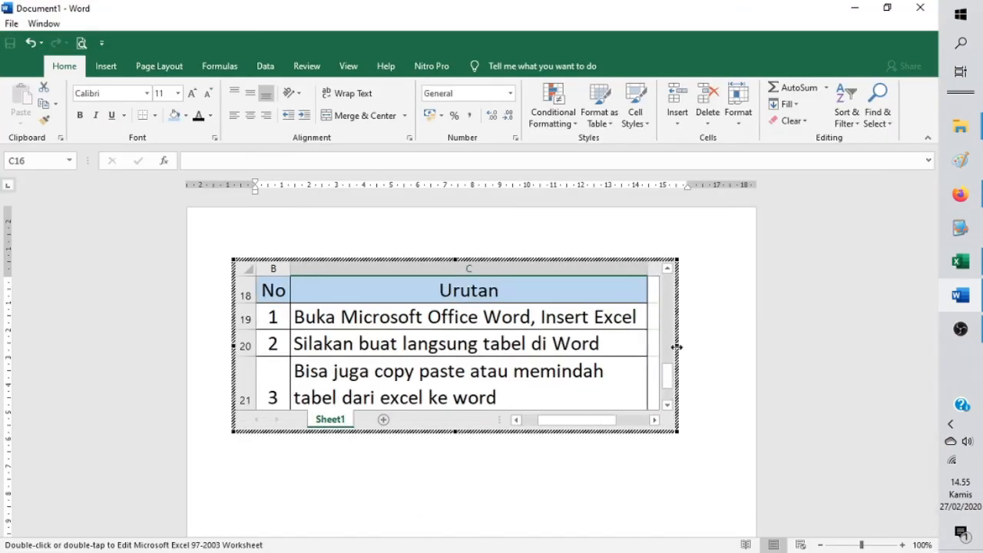
drag(676, 345, 665, 345)
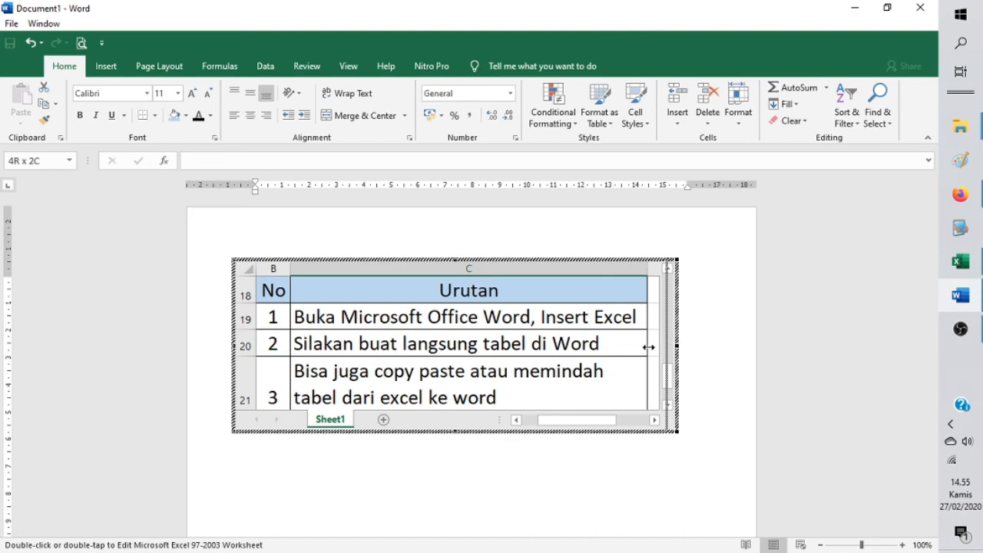
drag(637, 344, 635, 344)
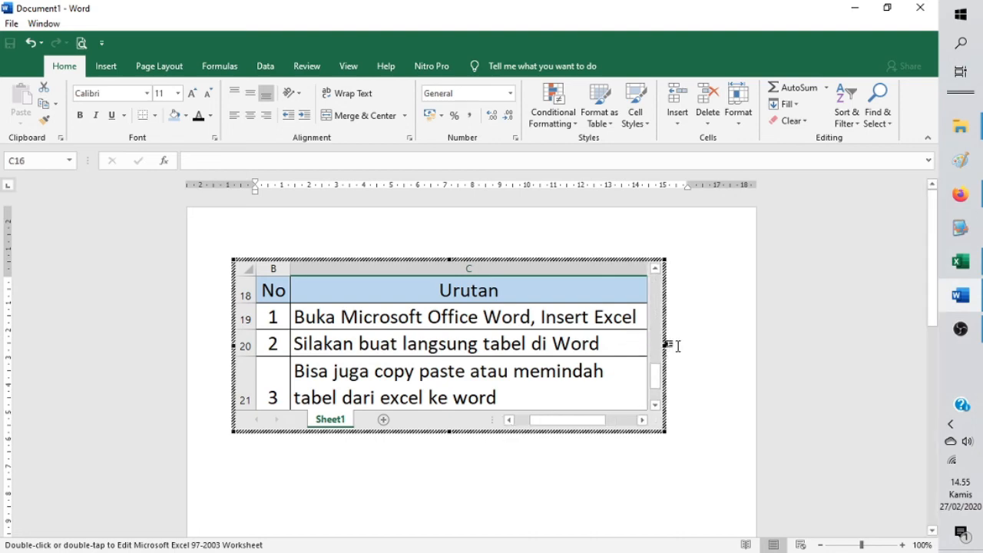
click(679, 348)
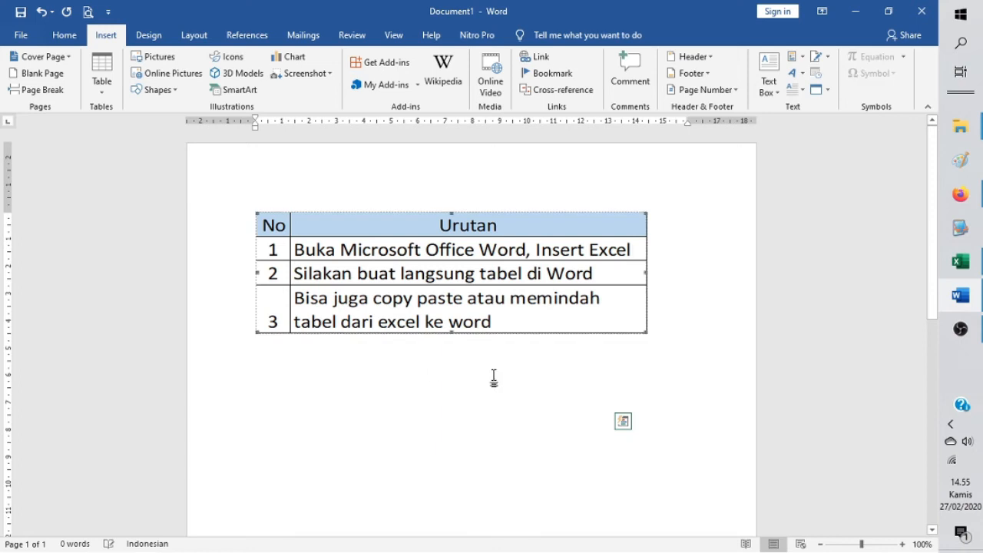
Step: Write "Gimana, bagus kan hasilnya sekarang" below the table, leaving an empty line in between
key(Return)
key(Return)
text(Gi)
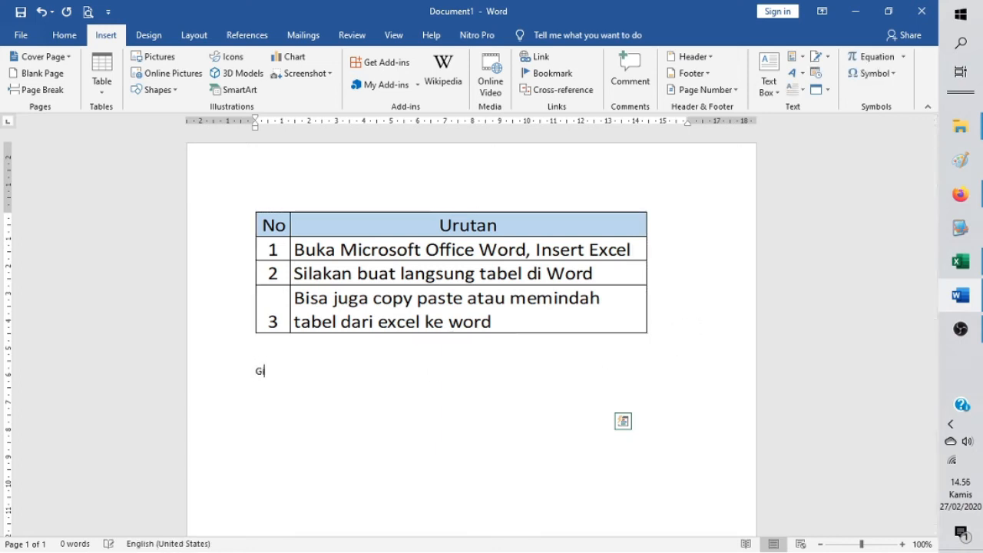
text(mana., )
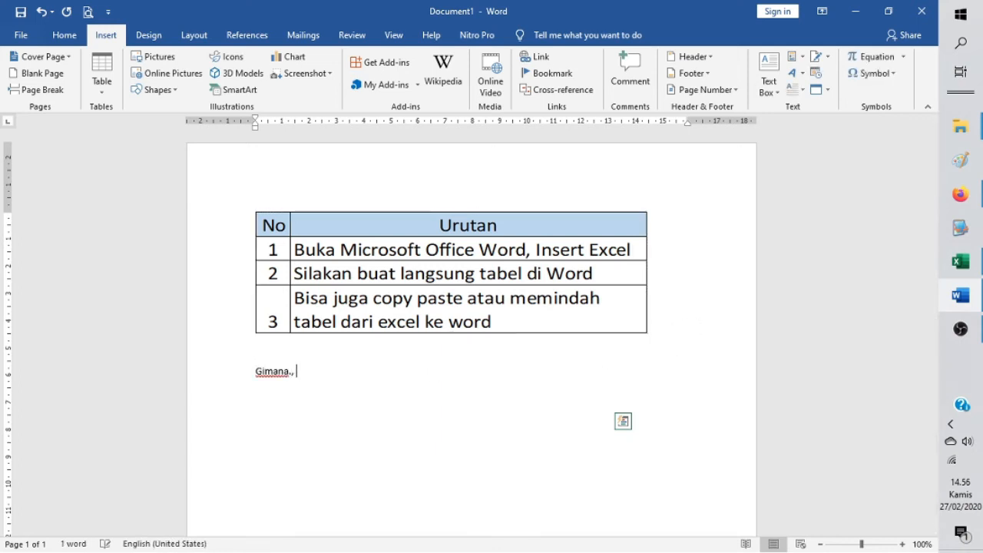
key(BackSpace)
key(BackSpace)
key(BackSpace)
text(, bagus kan hasilnya se)
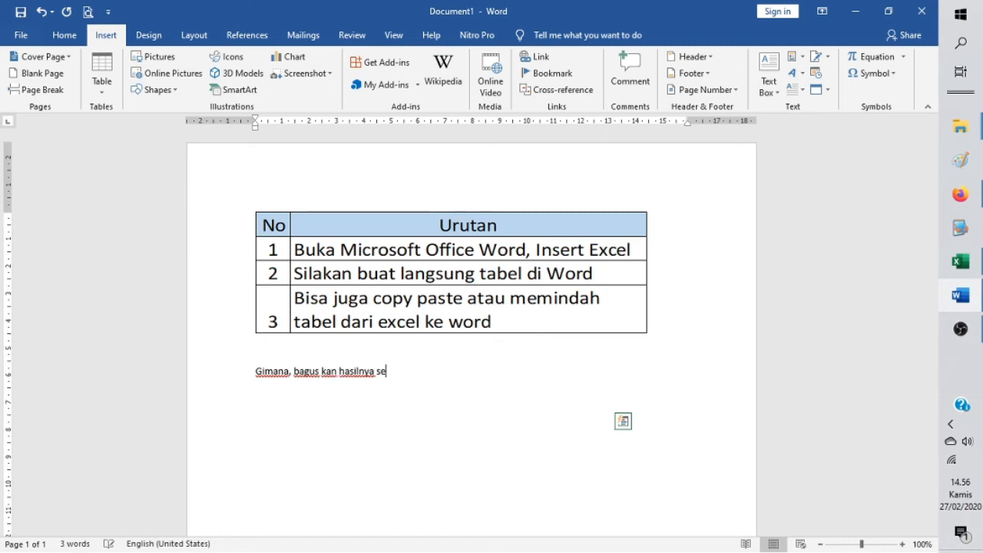
text(karang)
Step: Add the lines "Table di atas adalah table excel" and "Untuk membuka, klik saja dua kali di table tersebut" below the text
key(Return)
text(Table d)
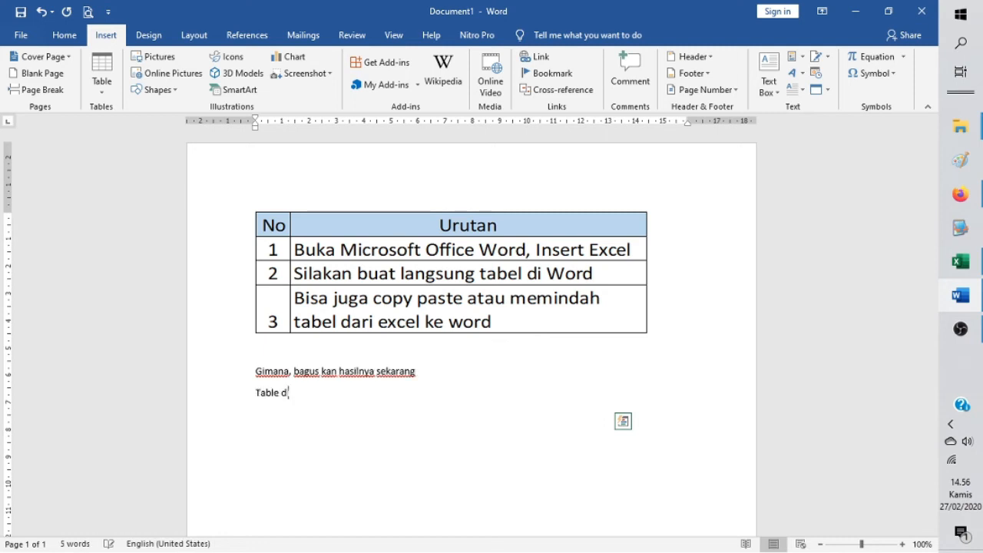
text(i atas adalah table excel )
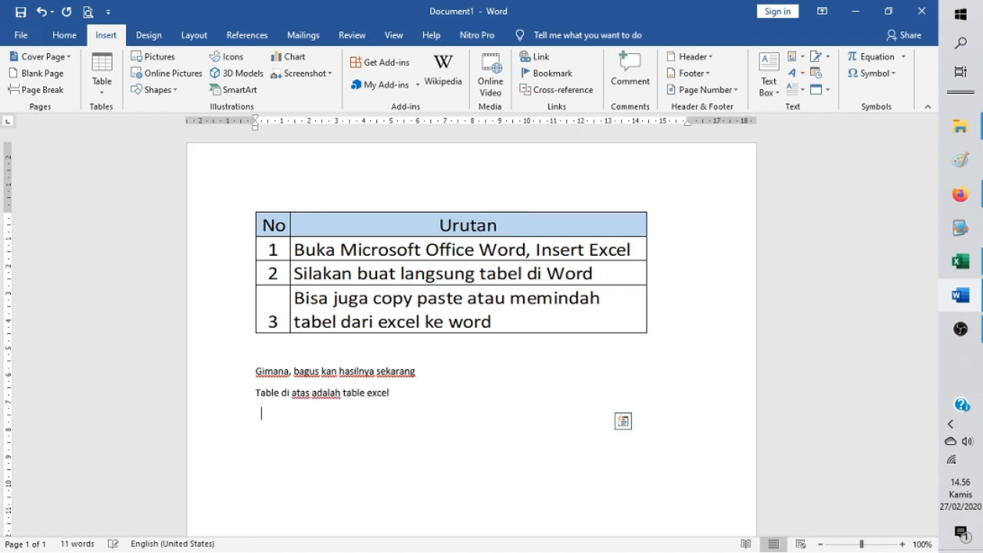
text(Untuk membuka,)
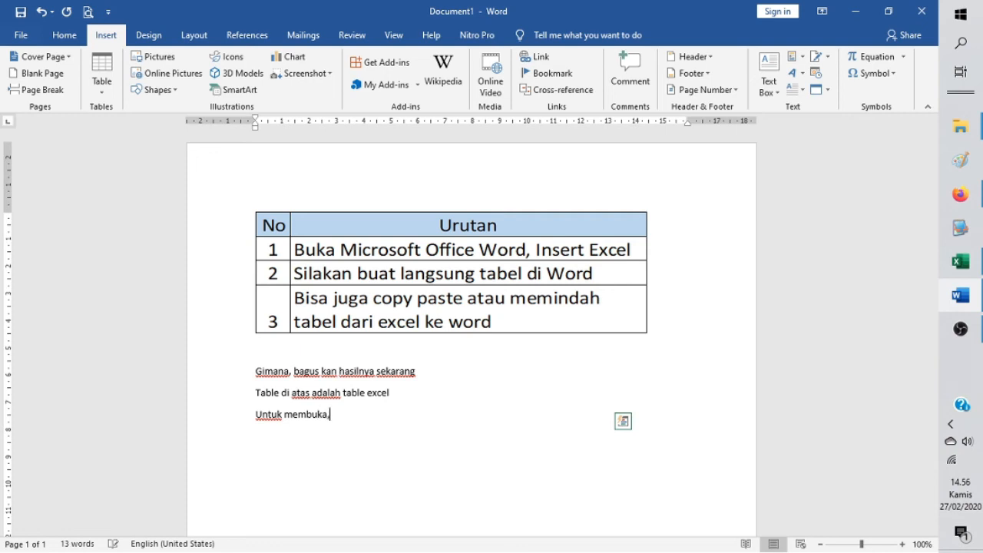
text( klik saja dua ka)
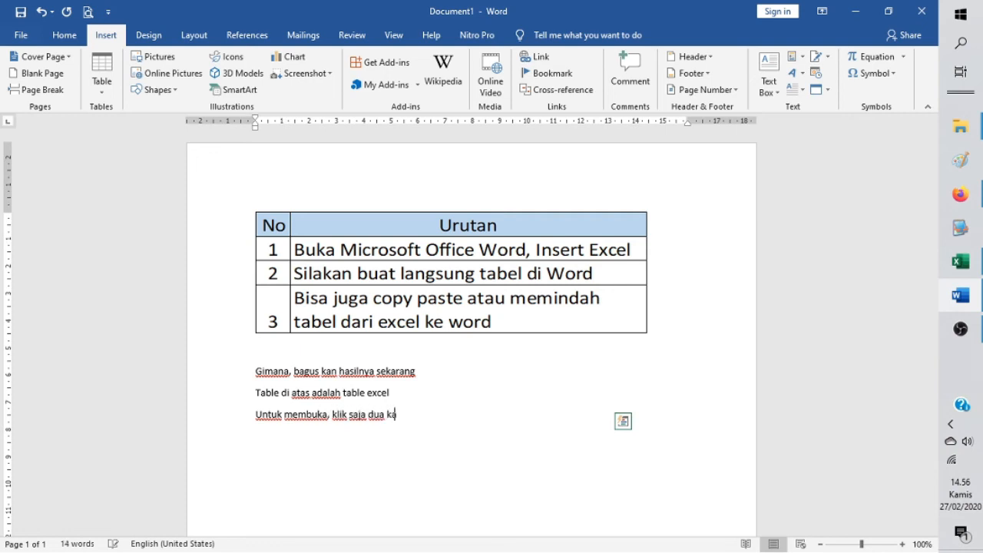
text(li di table tersebut)
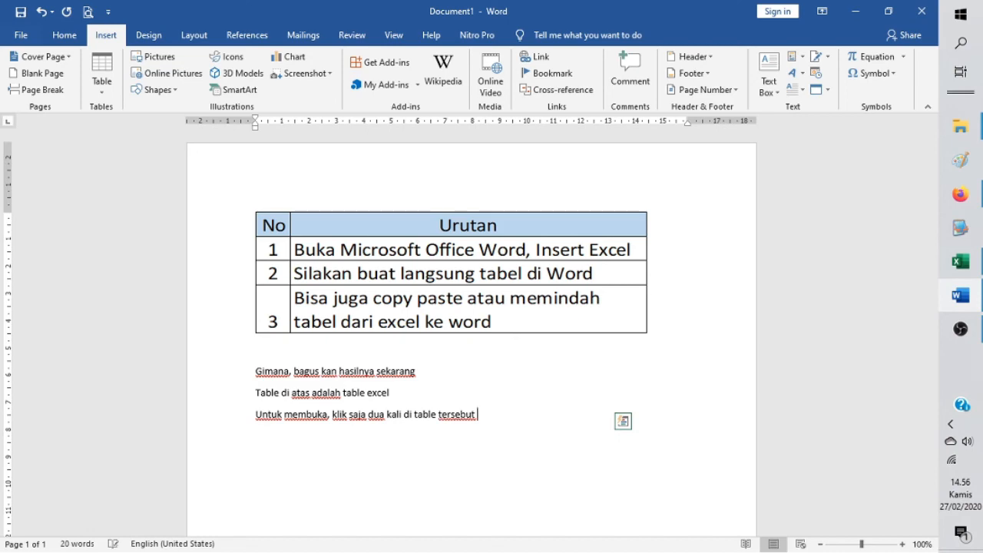
Step: Open the embedded table for editing, return to the document, and add the line "Excel akan terbuka setelah klik dua kali, silakan di edit"
double_click(428, 306)
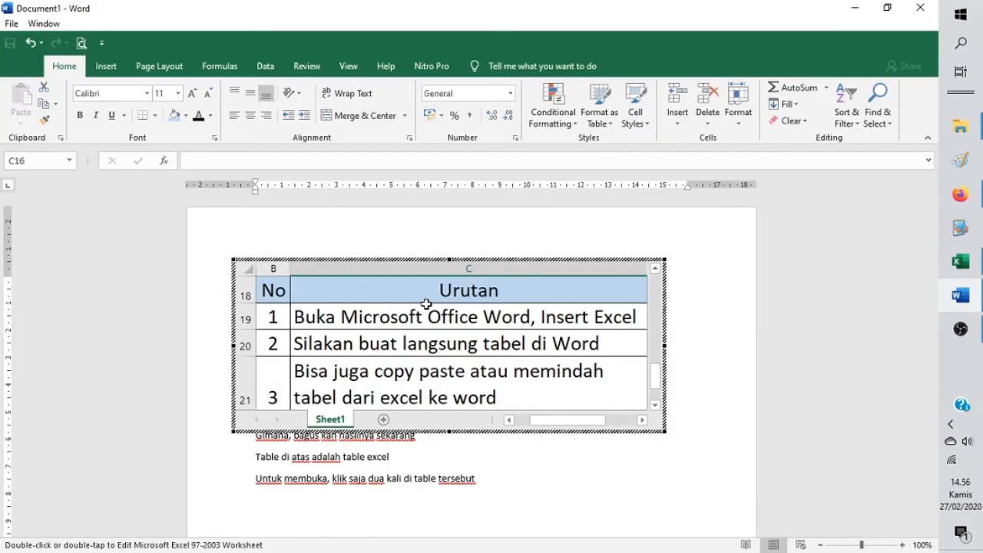
click(491, 479)
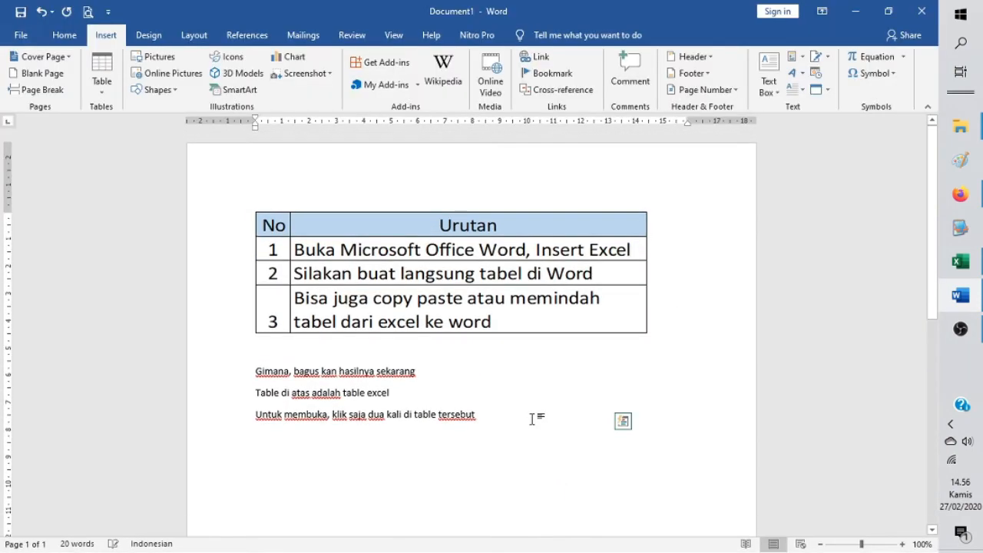
key(Return)
text(Excel )
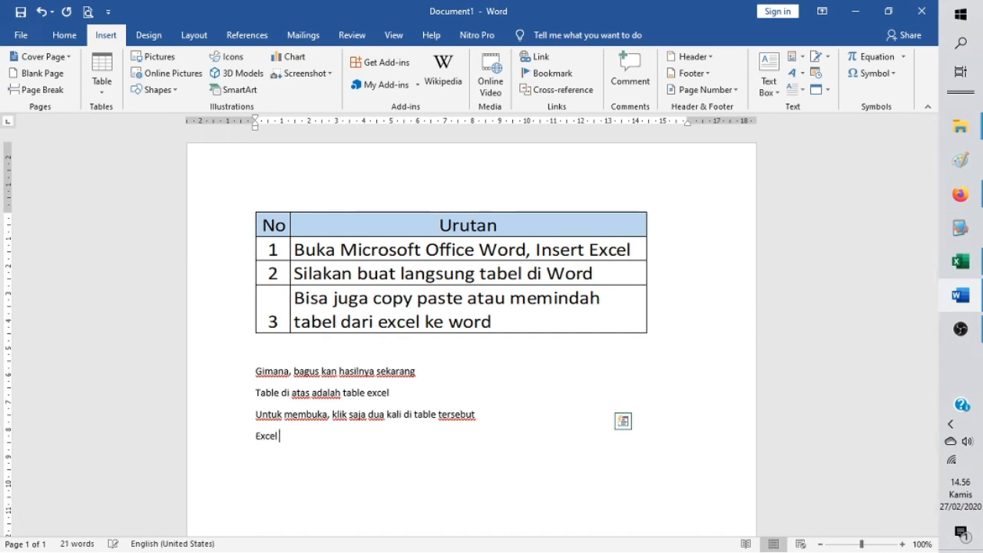
text(akan terbuka setela)
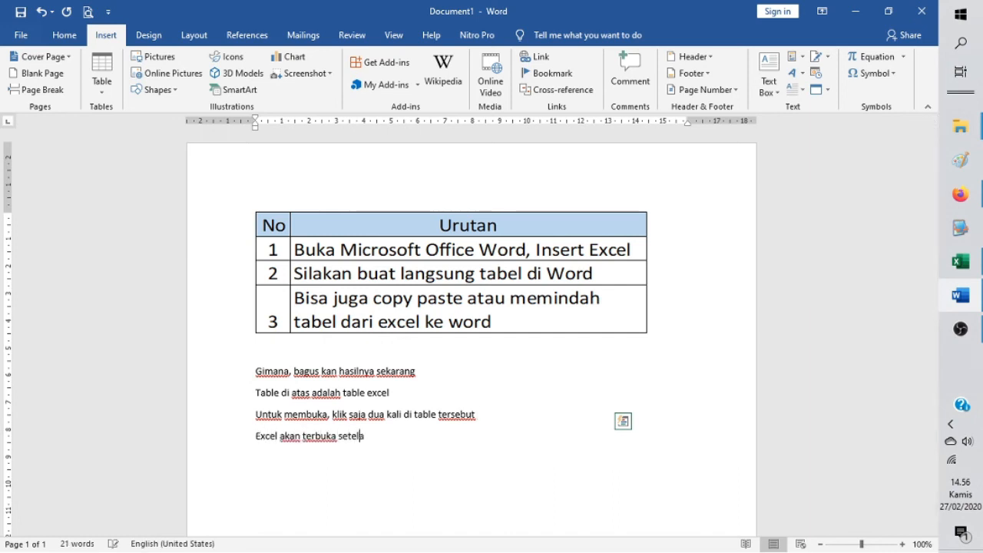
text(h klik dua kali)
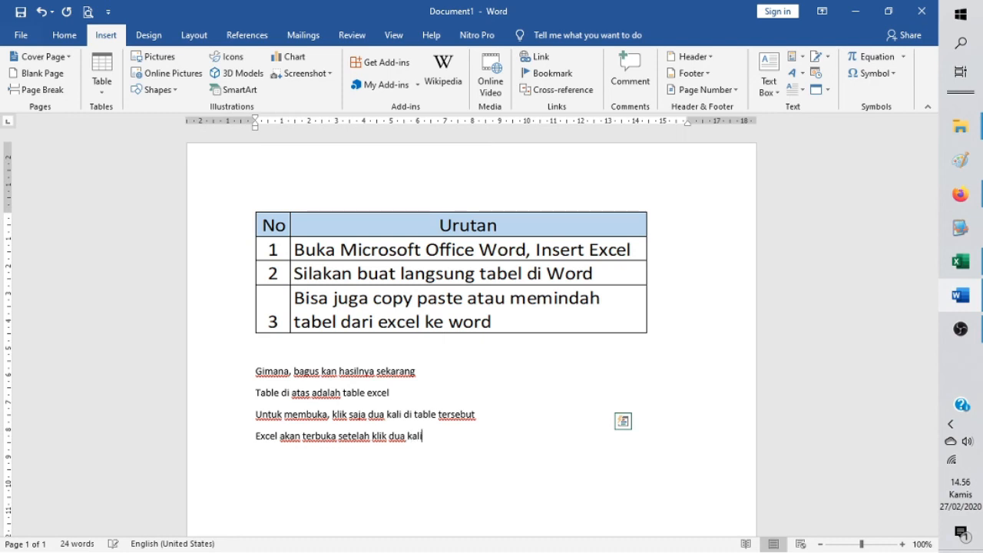
text(, silakan di ed)
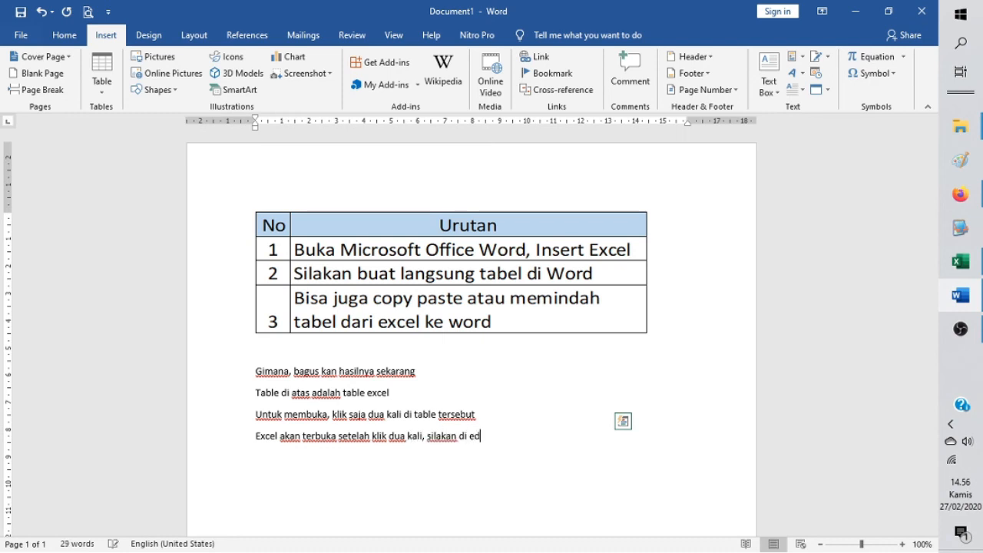
text(it)
Step: Add the line "Nah itu saja tutorial cara insert, copy dan memindahkan table dari excel ke word yang paling mudah." below the existing notes
key(Return)
text(Nah itu saja tutorial cara insert, copy dan)
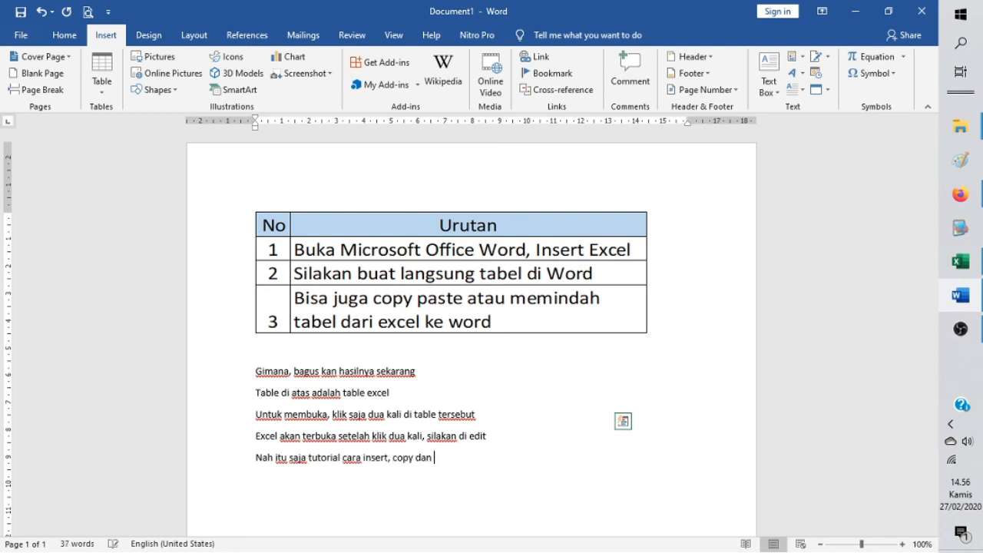
text(memindahkan a)
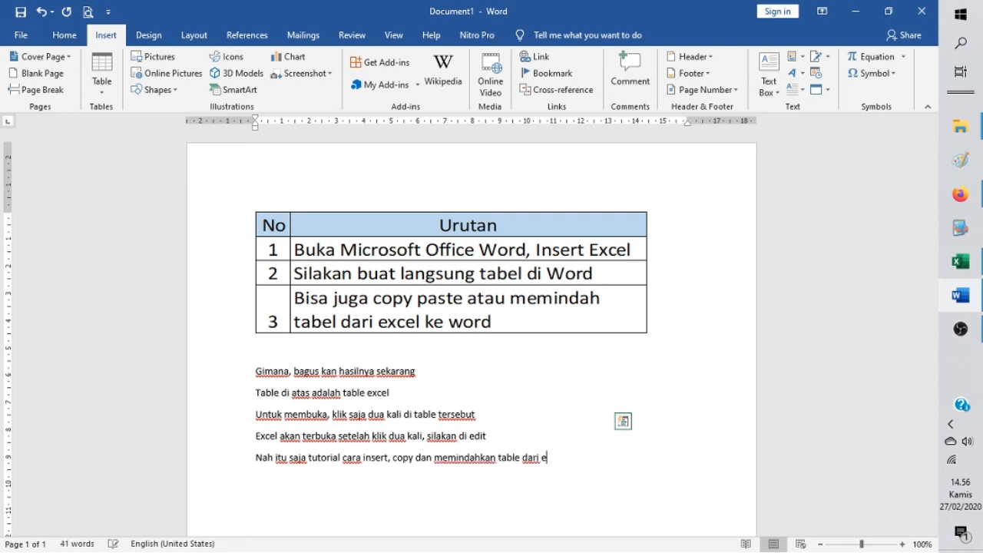
text(ord)
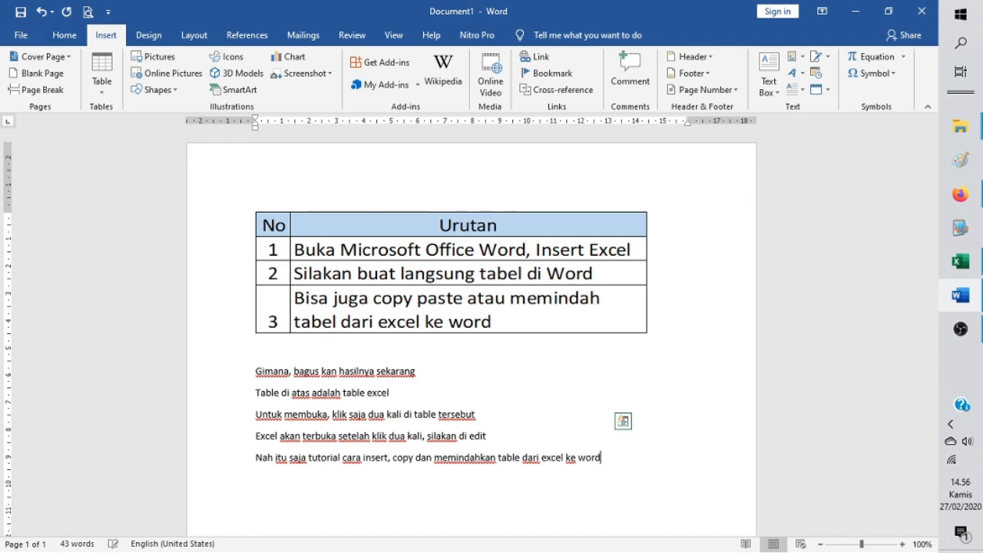
text( yang paling mudah.)
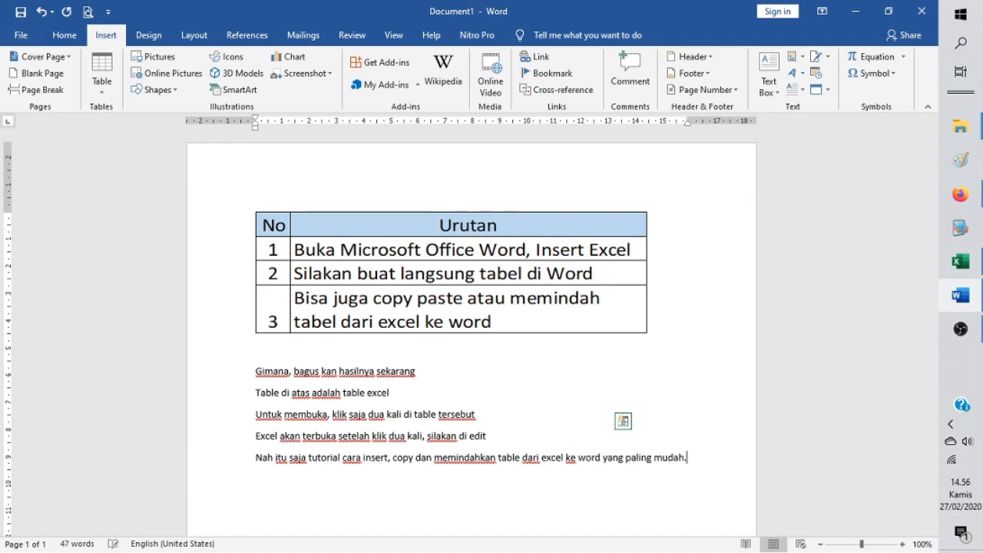
Step: Leave an empty line and write "Silakan share jika video ini bermanfaat." below the notes
key(Return)
key(Return)
text(Silakan)
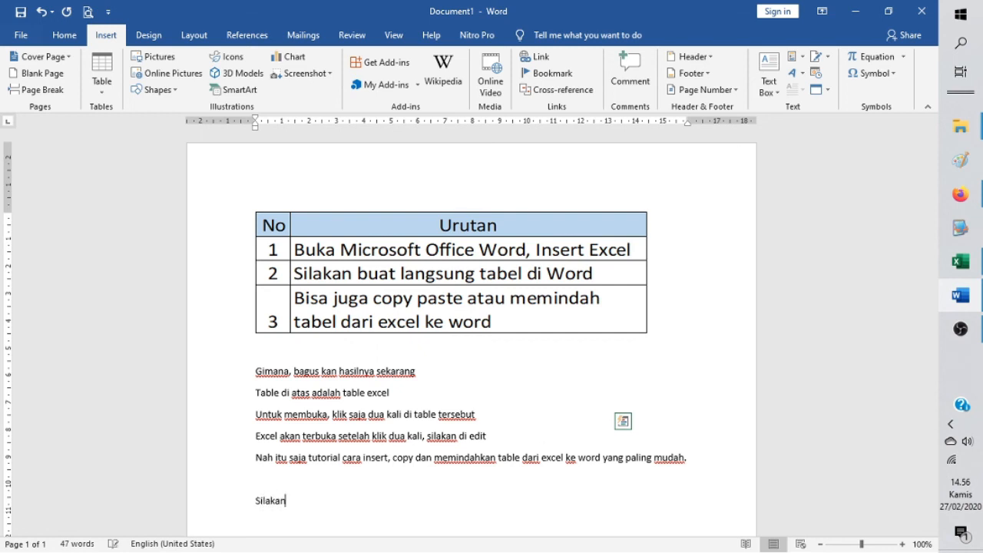
text( share jika)
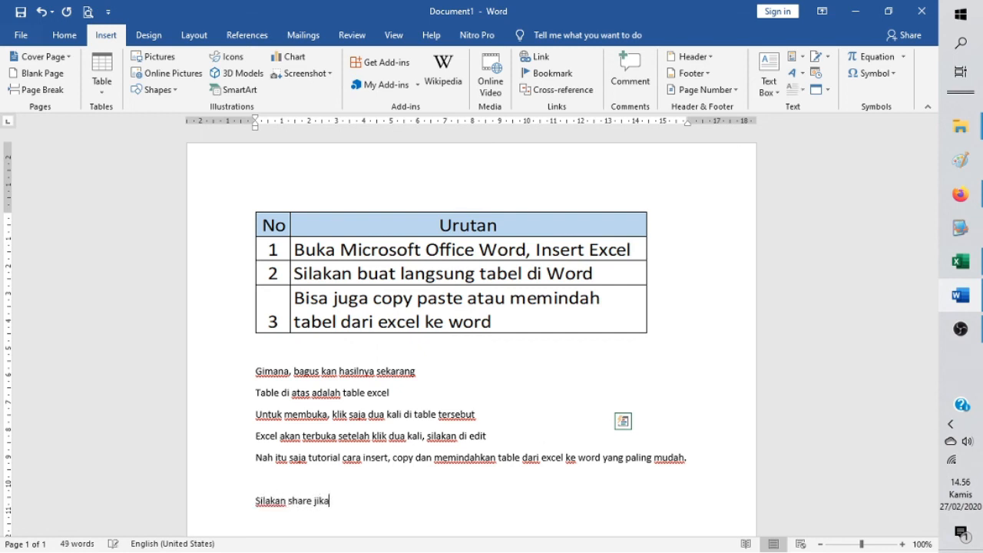
text( video ini bermanfaat.)
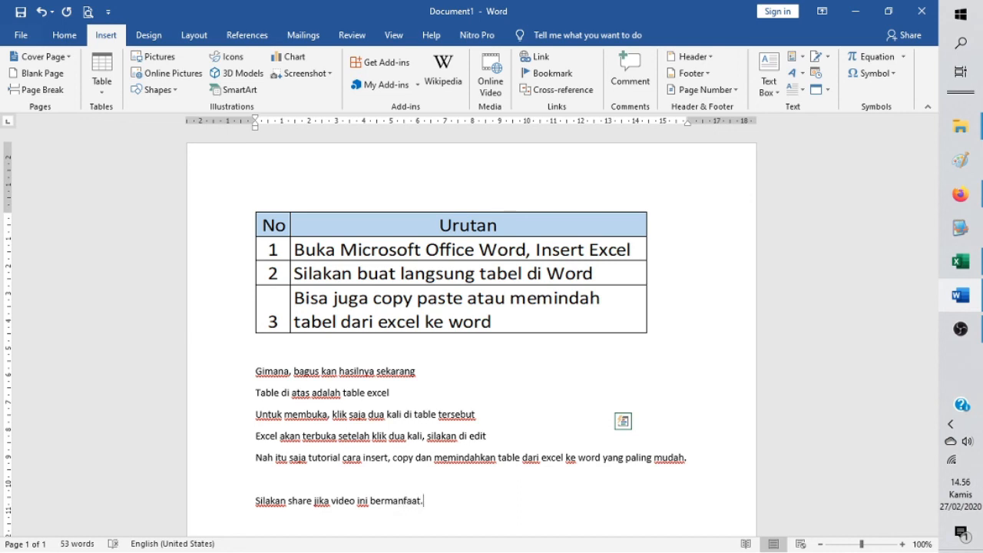
Step: Add the line "Jangan lupa subscribe channel yotube saya ya hehehe" directly below the request to share
key(Return)
text(Jangan lupa sub)
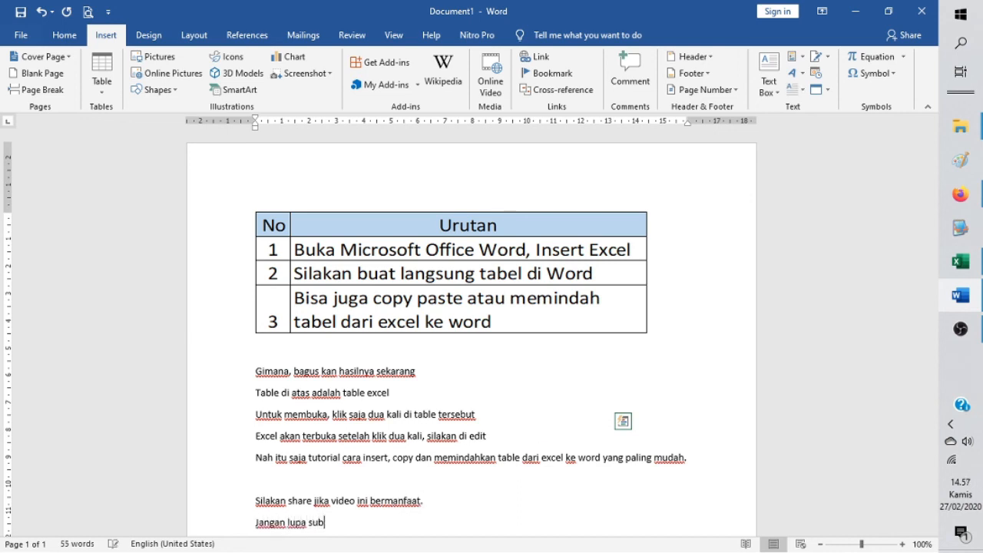
text(scribe channel y)
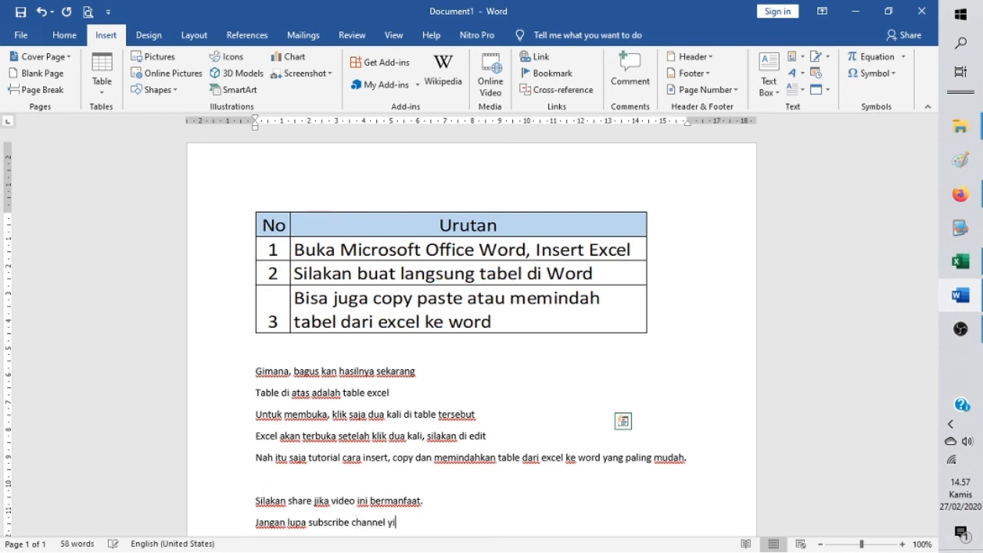
text(otube saya ya hehehe)
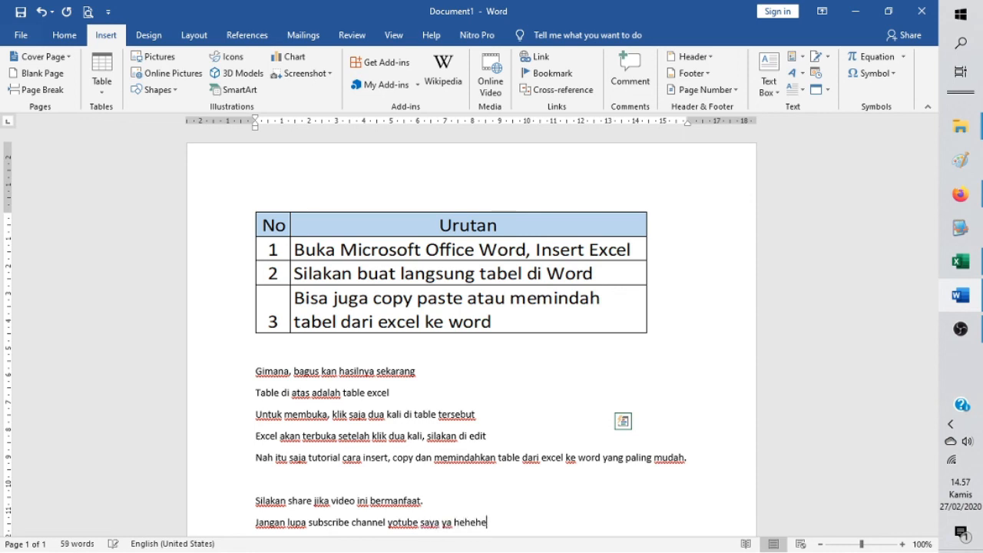
Step: End the notes with the line "Terima kasih", followed by empty lines
key(Return)
text(terima kasih)
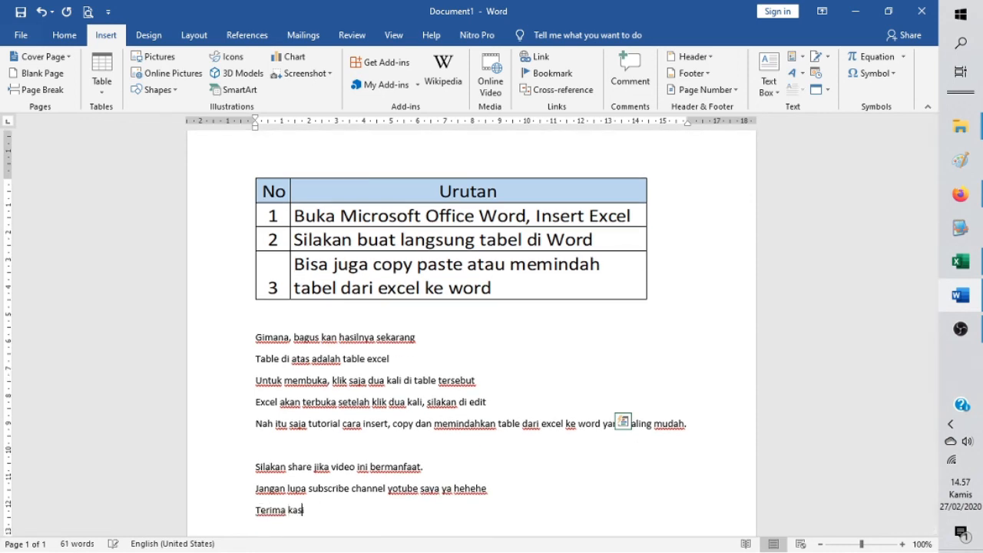
key(Return)
key(Return)
key(Return)
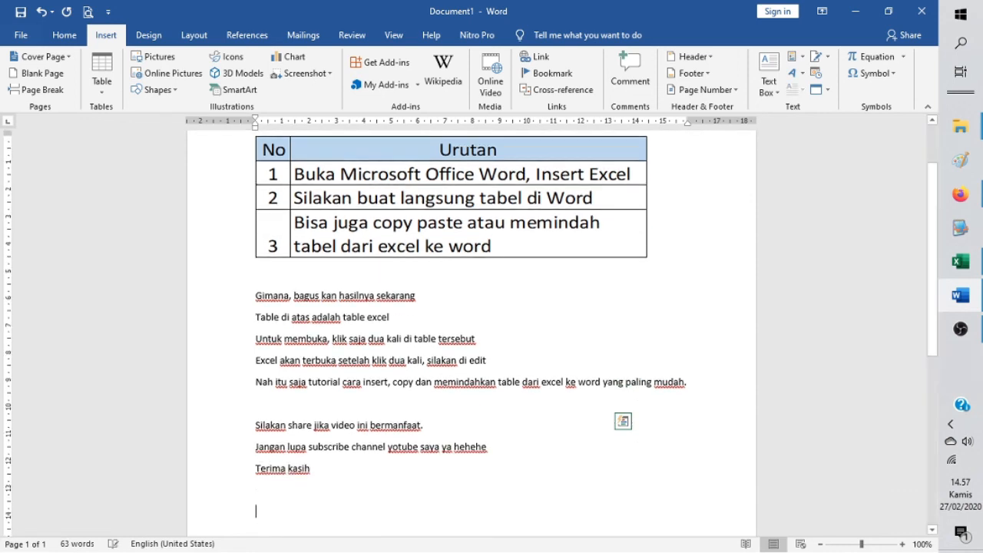